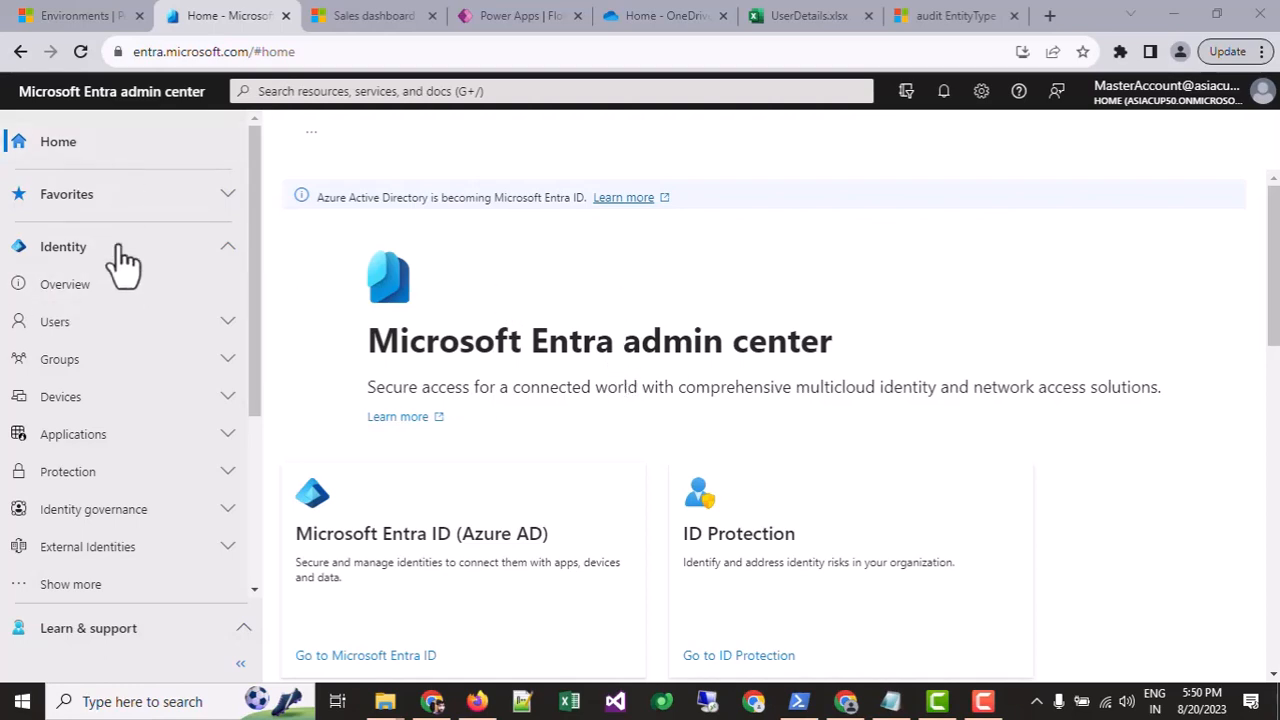
Step: Open Identity > Users > All users in Entra admin center
scroll(166, 557, down, 3)
scroll(337, 371, down, 4)
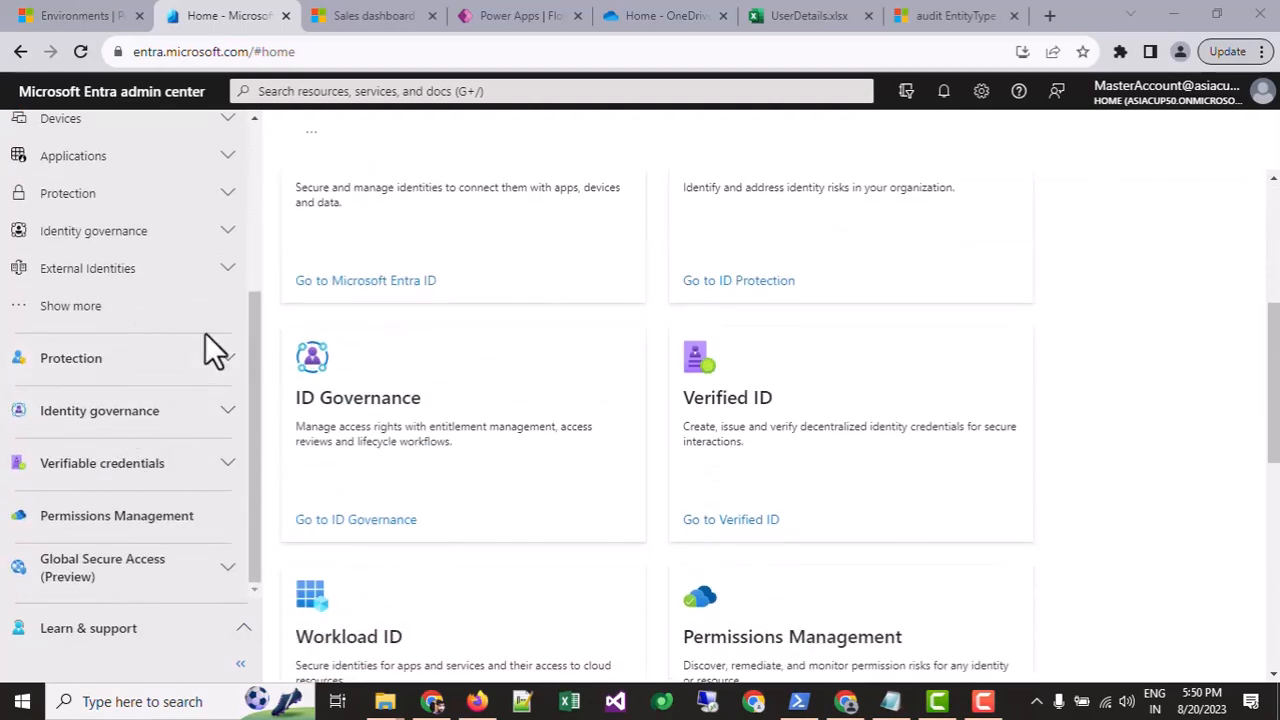
scroll(185, 400, down, 1)
scroll(393, 317, up, 5)
scroll(409, 418, down, 3)
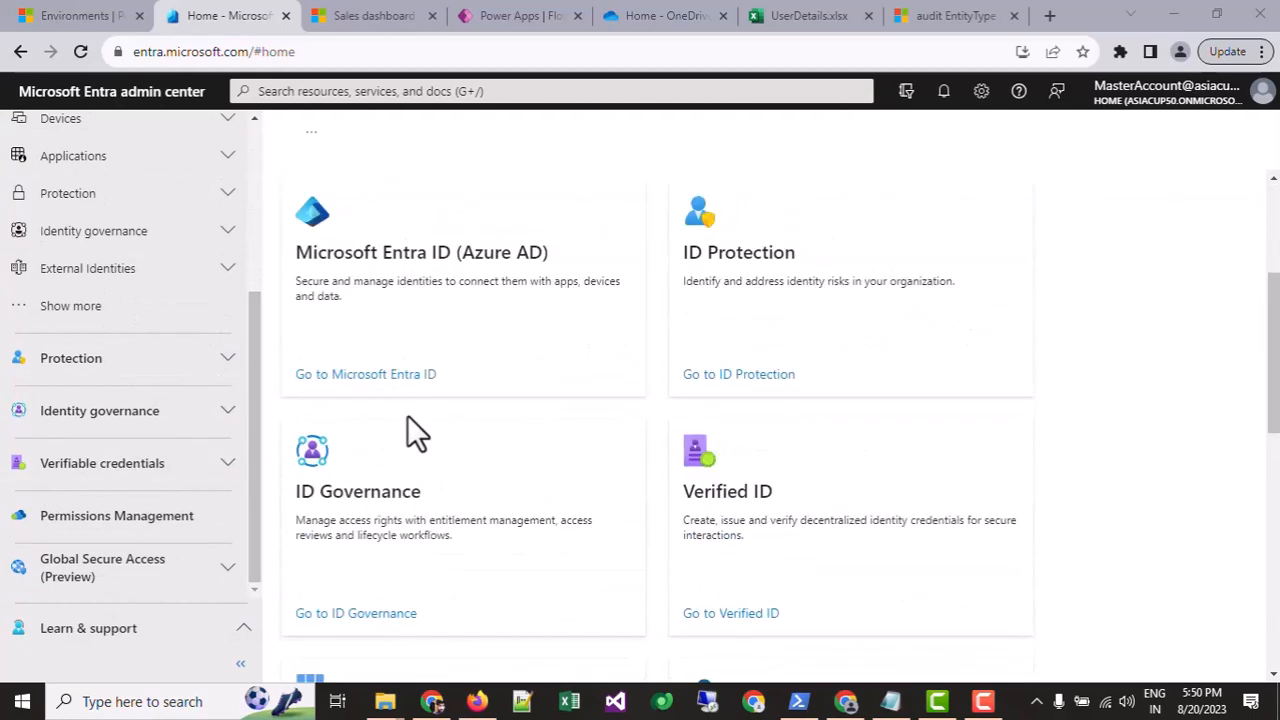
scroll(550, 390, up, 3)
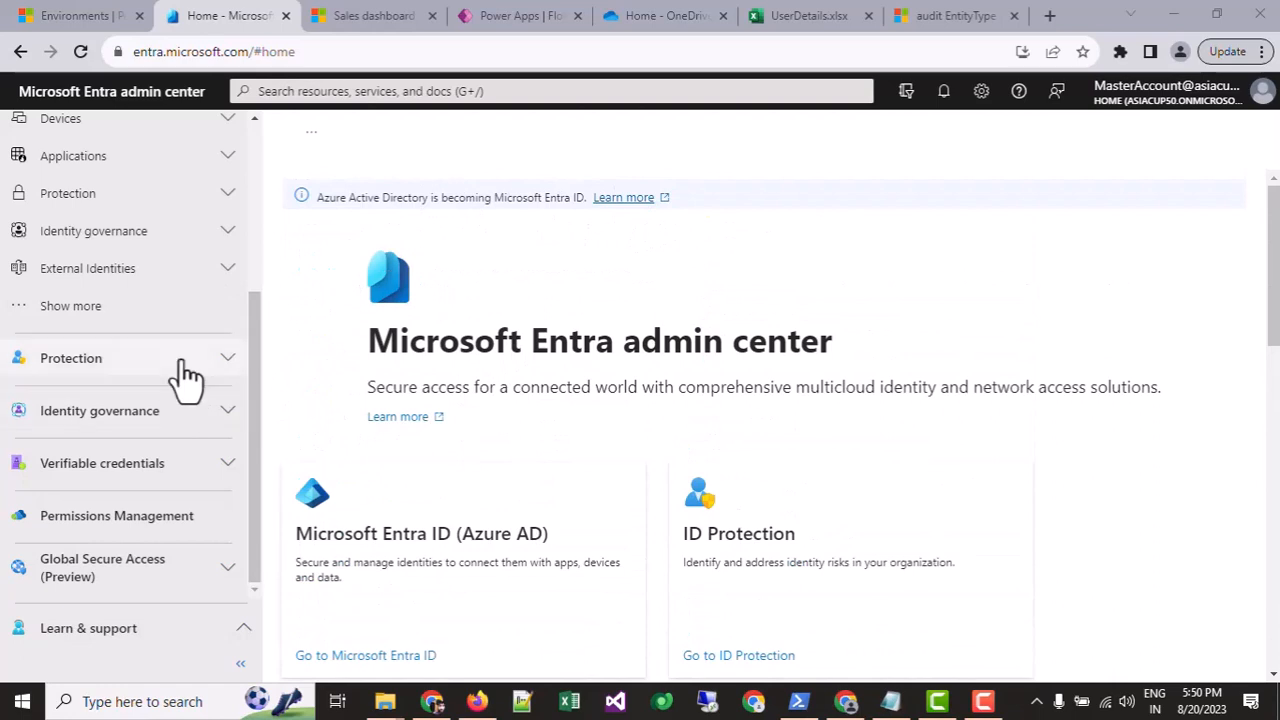
scroll(160, 450, up, 3)
click(105, 332)
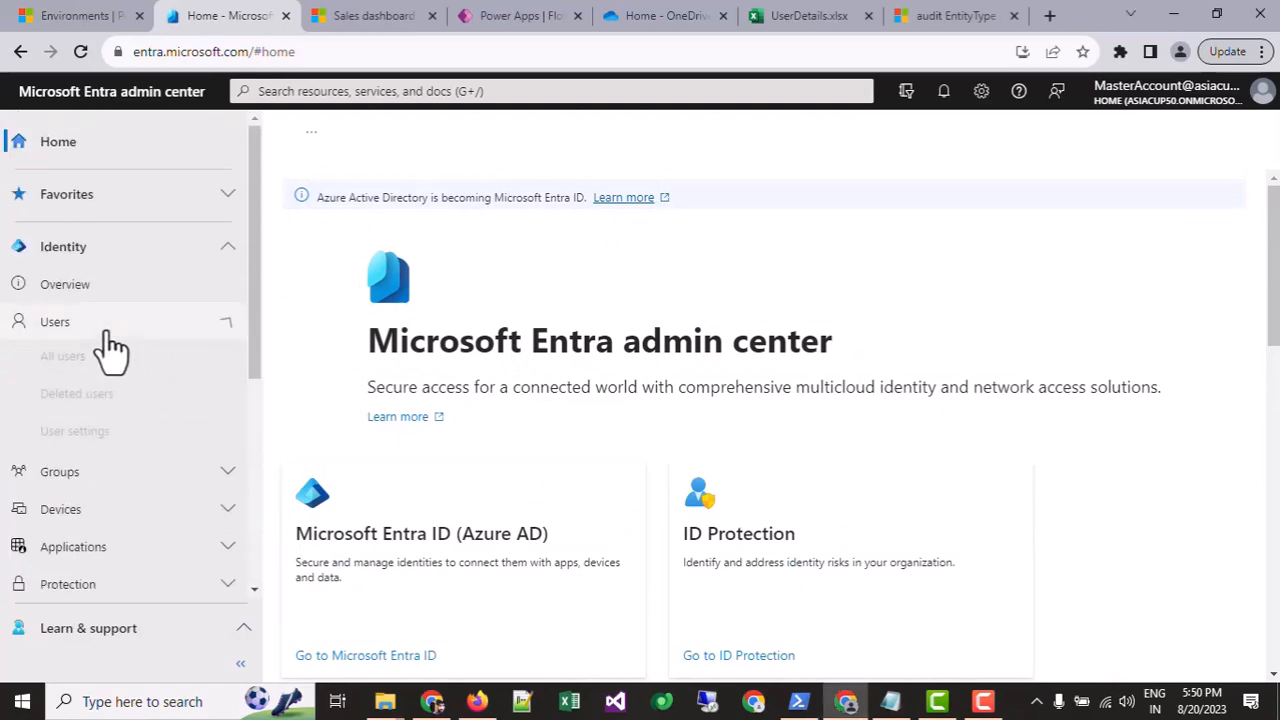
click(108, 362)
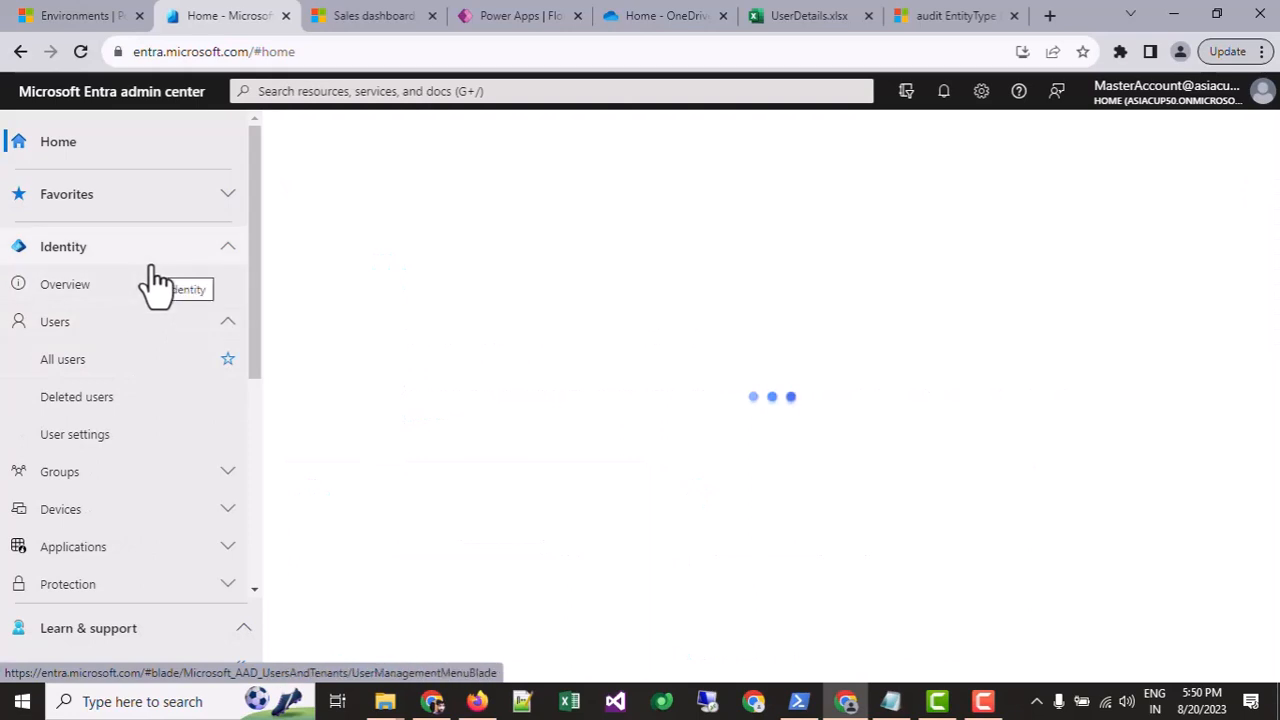
Step: Launch Azure Active Directory from Power Platform admin center's other admin centers and collapse the navigation
click(83, 16)
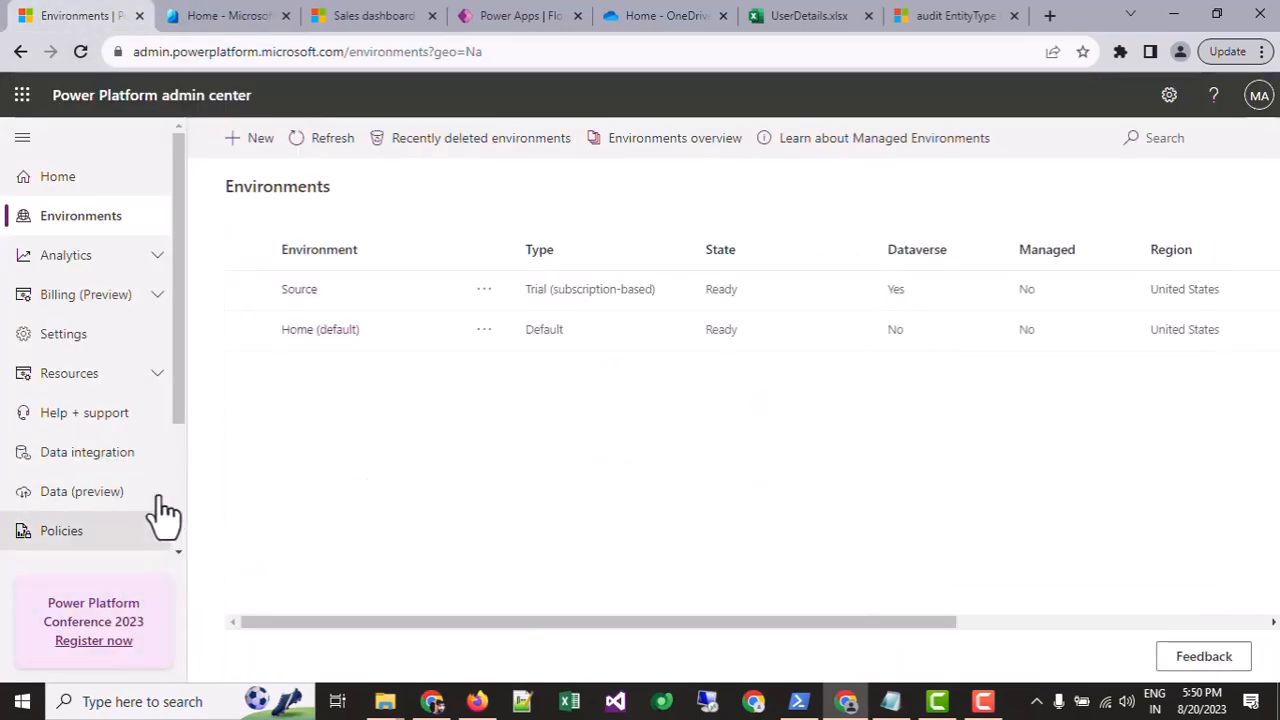
scroll(157, 514, down, 2)
click(157, 385)
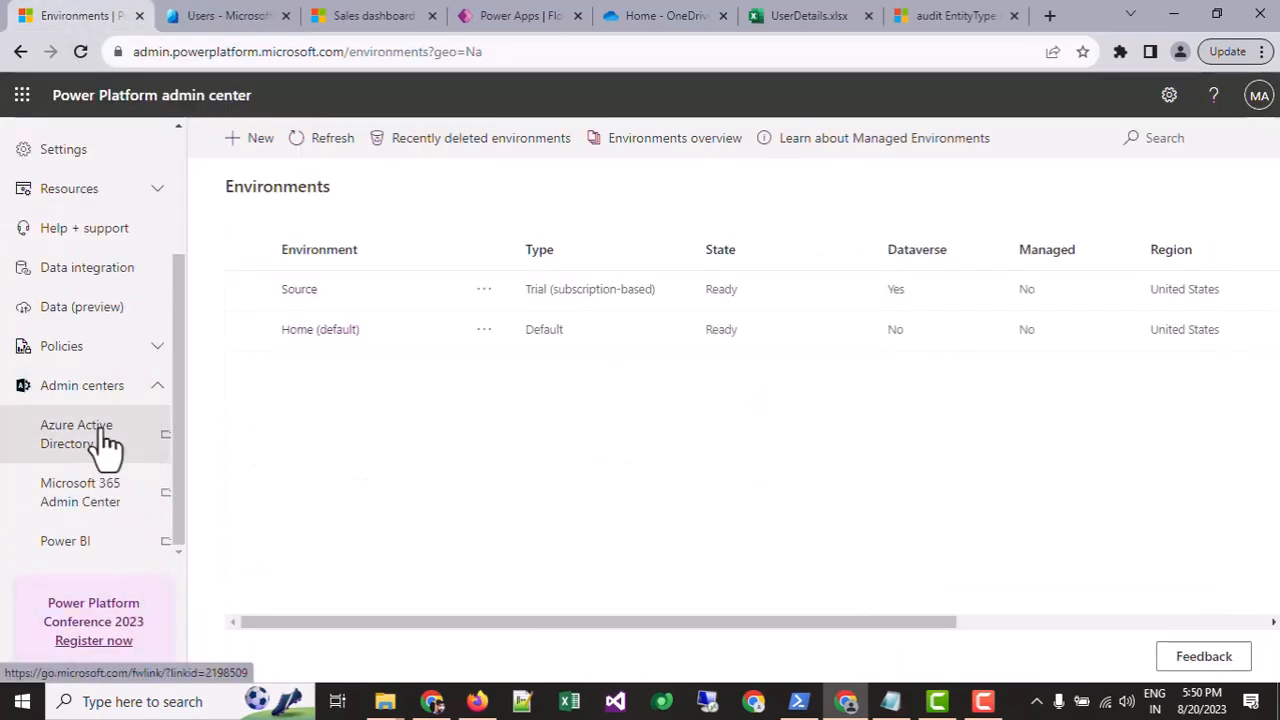
click(104, 444)
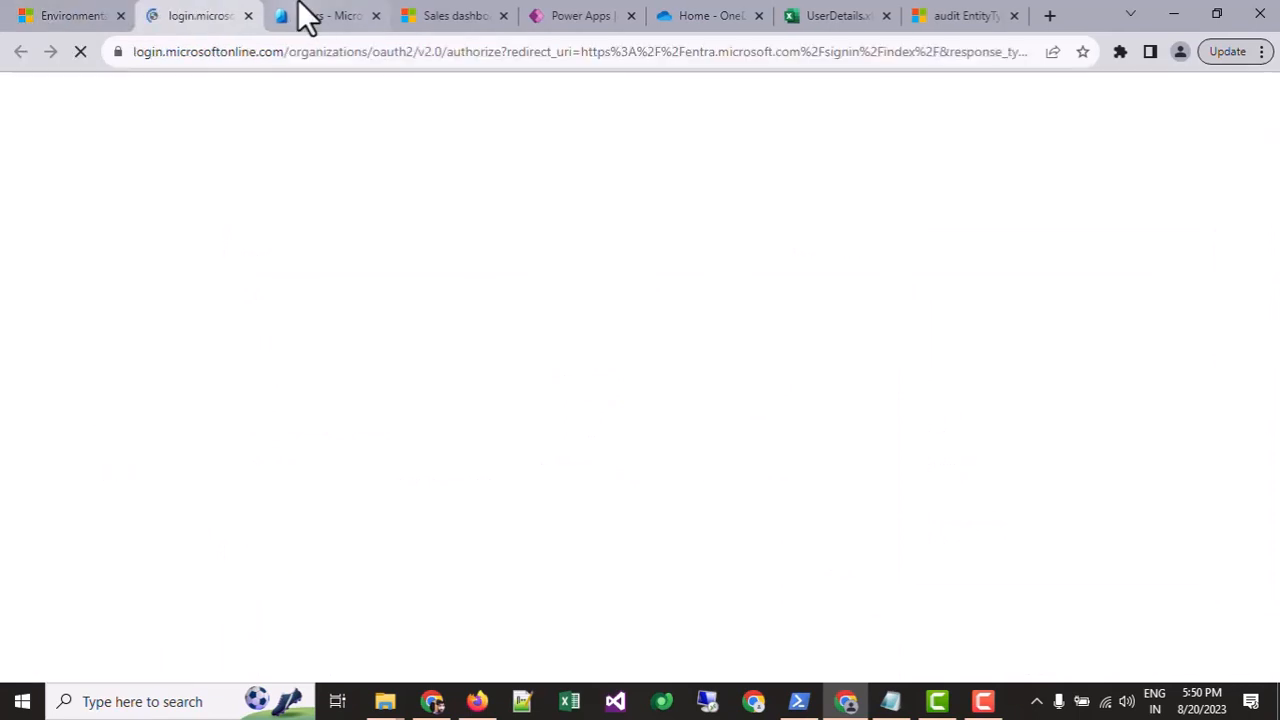
click(305, 15)
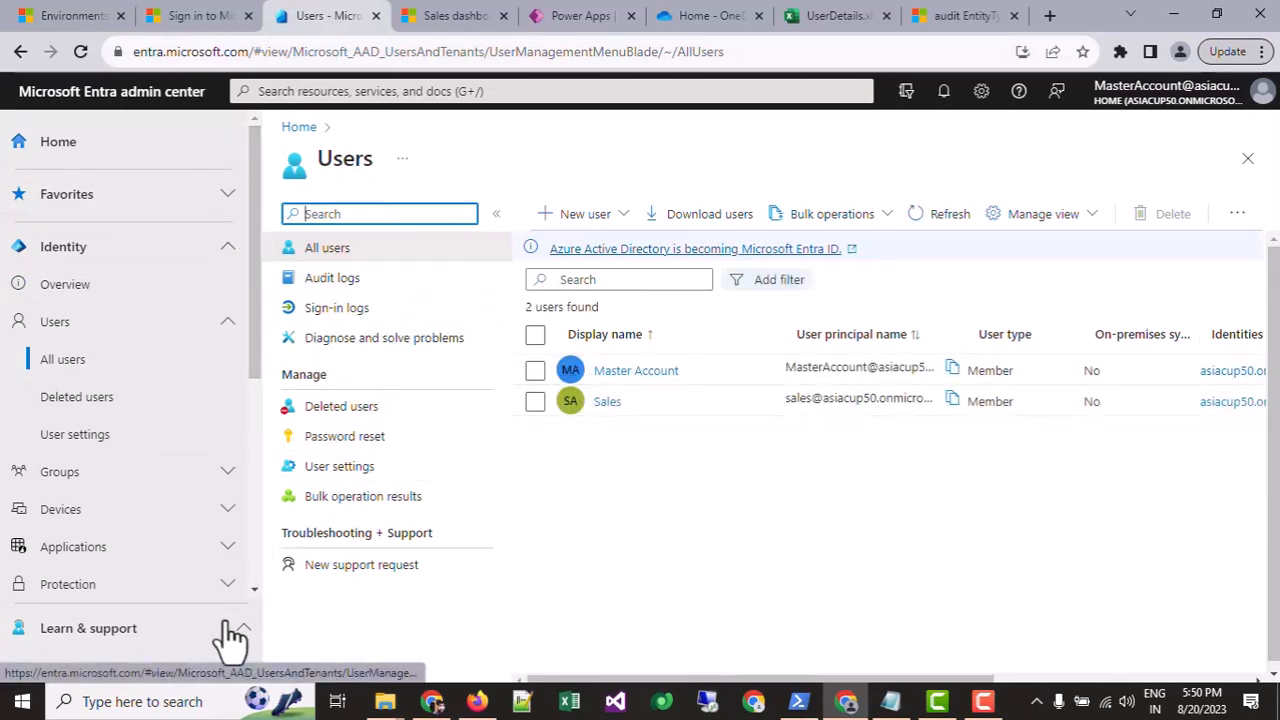
click(246, 664)
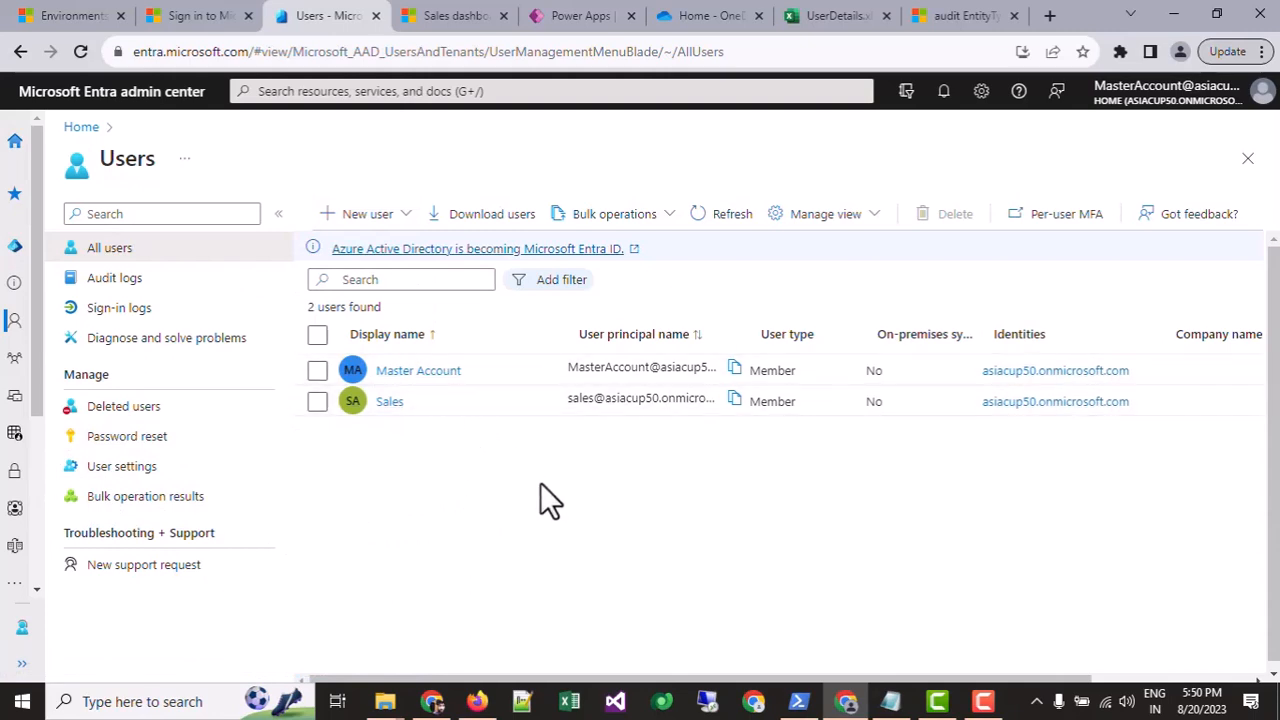
click(398, 220)
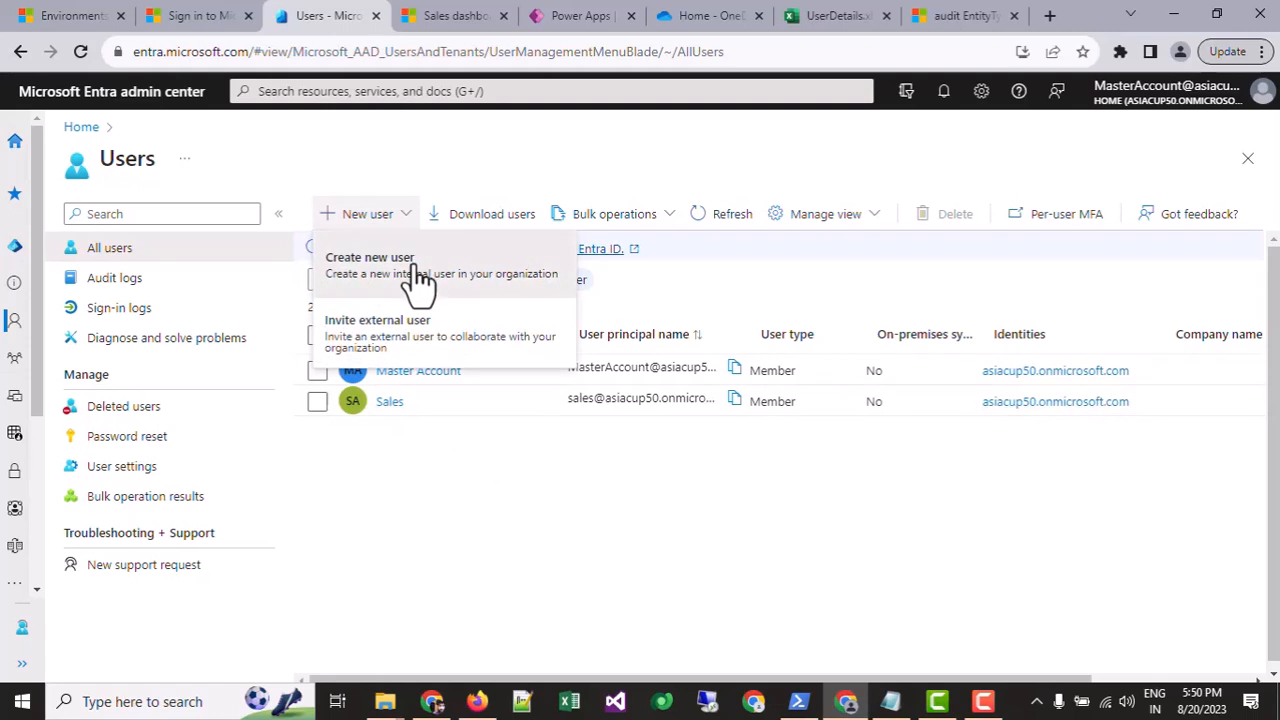
Step: Create a new internal user, then enter and copy its user principal name
click(412, 276)
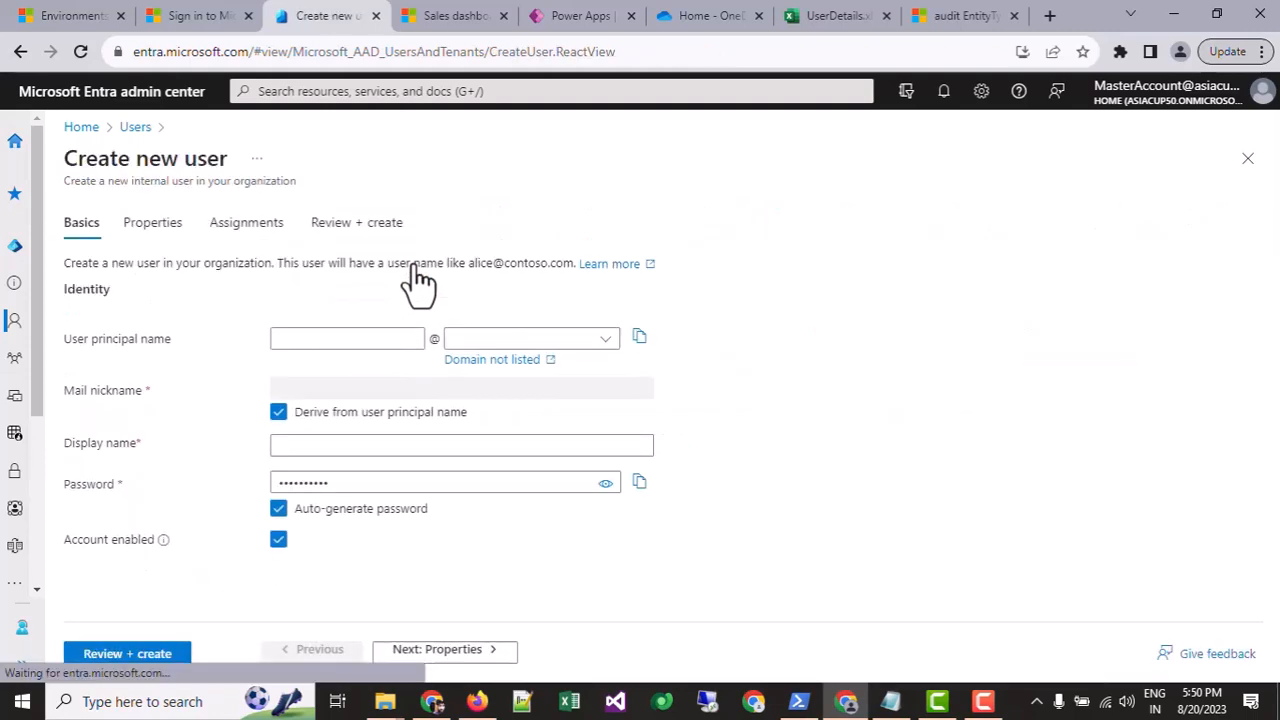
click(323, 336)
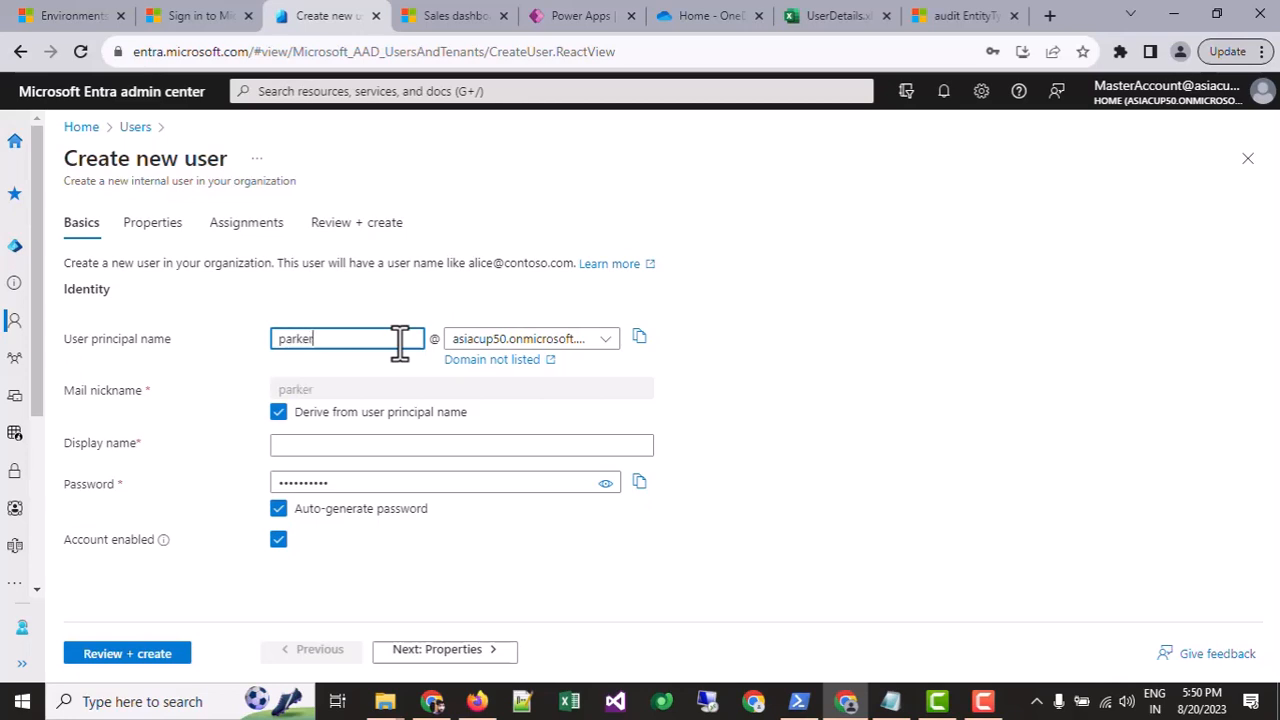
text(p)
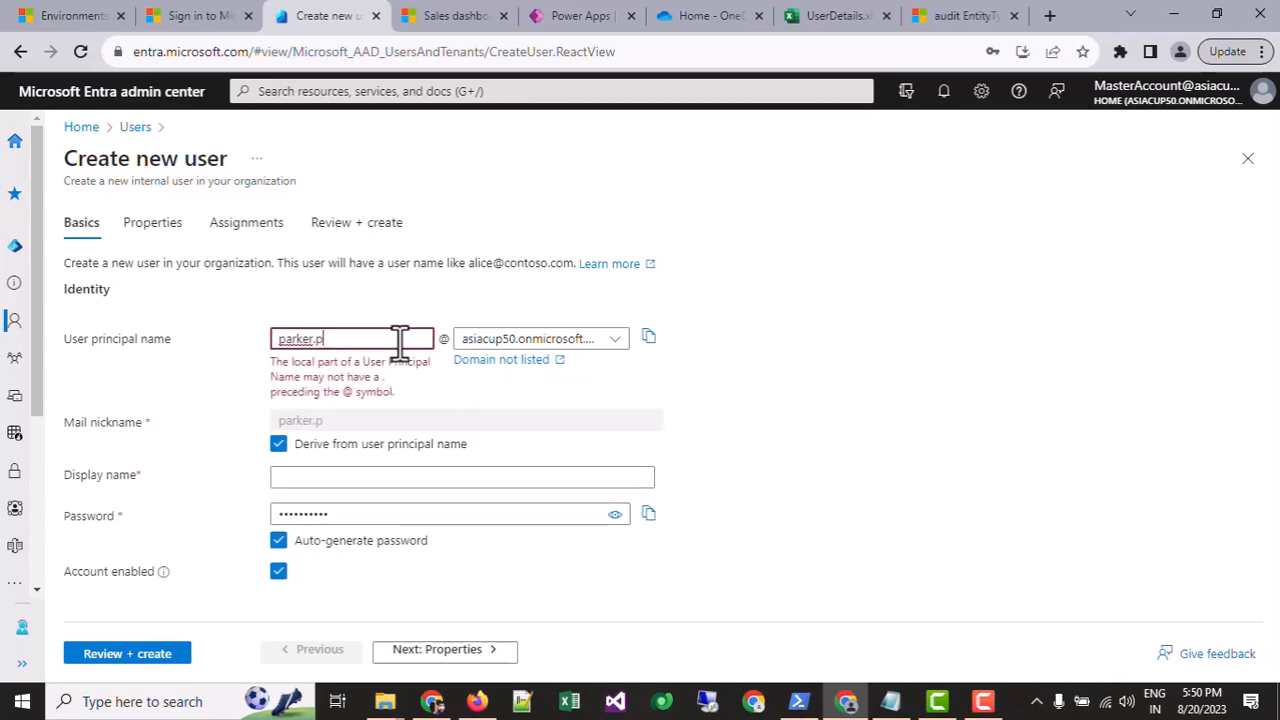
text(eter)
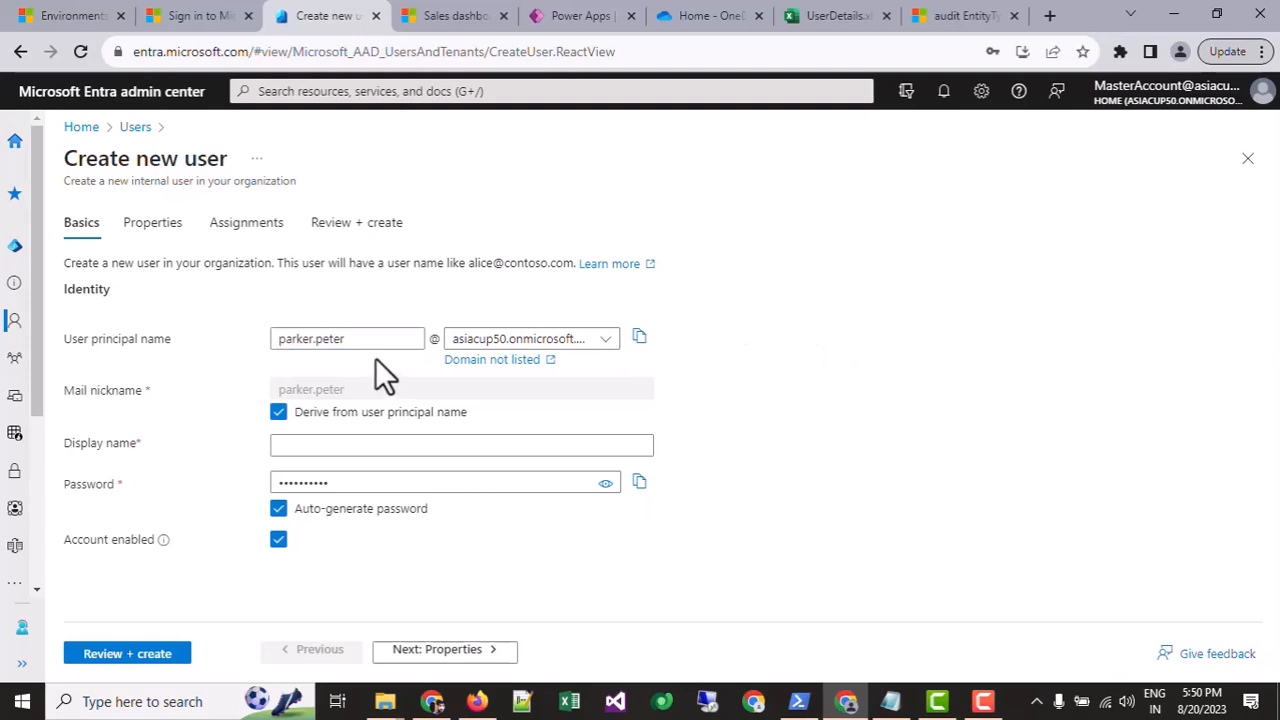
drag(374, 338, 272, 338)
click(639, 337)
Step: Enter the user's display name and copy the auto-generated password
click(368, 444)
text(Pe)
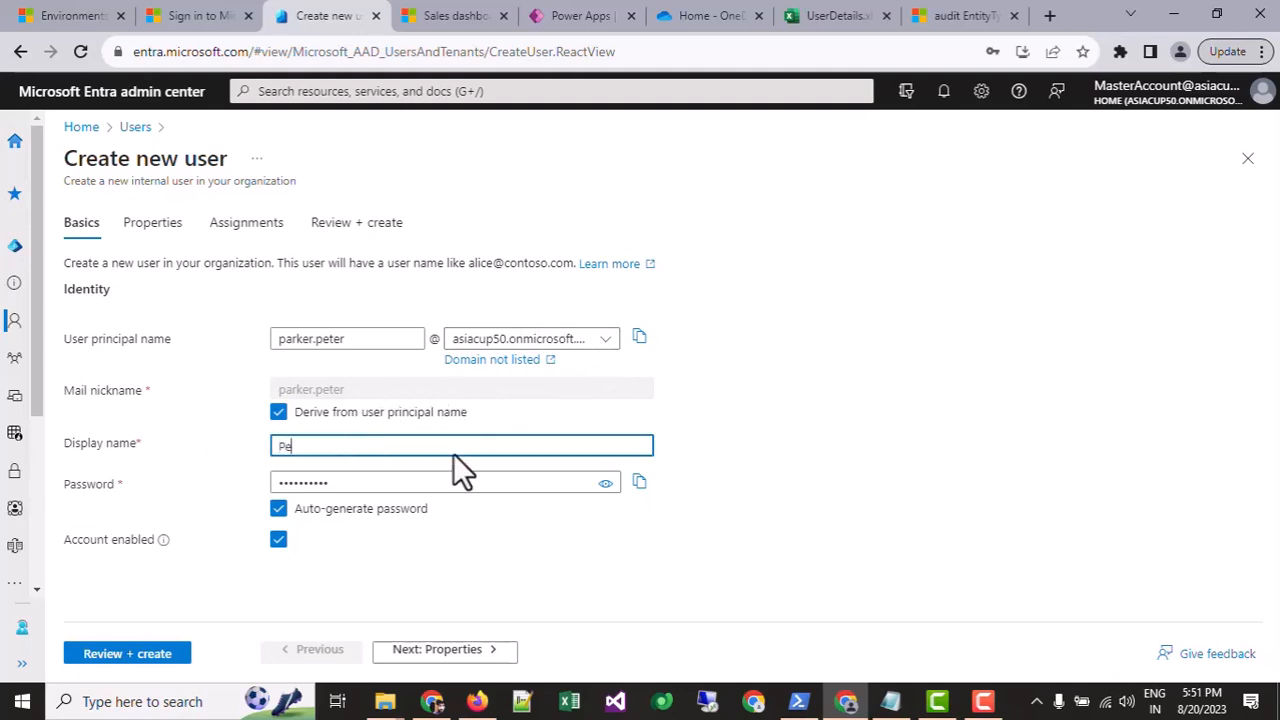
text(ter Parker)
click(744, 405)
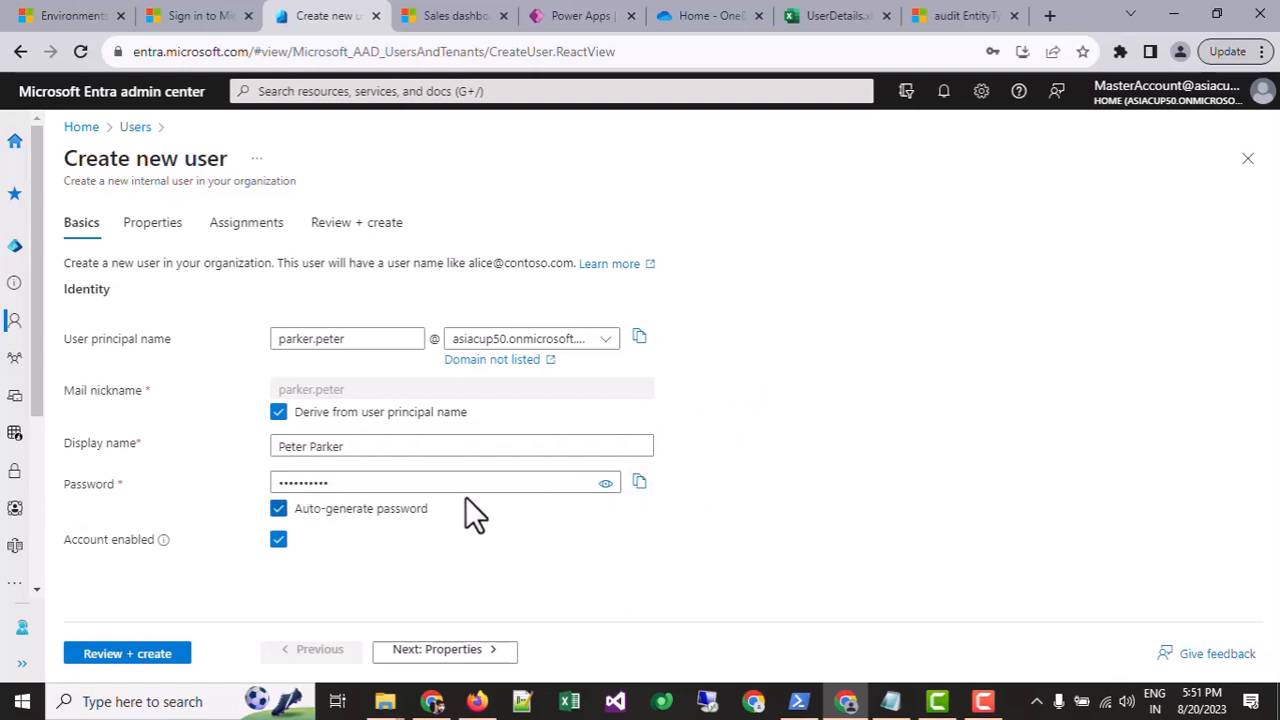
click(640, 483)
Step: On the Properties step, choose United States as usage location and go to Review + create
click(427, 650)
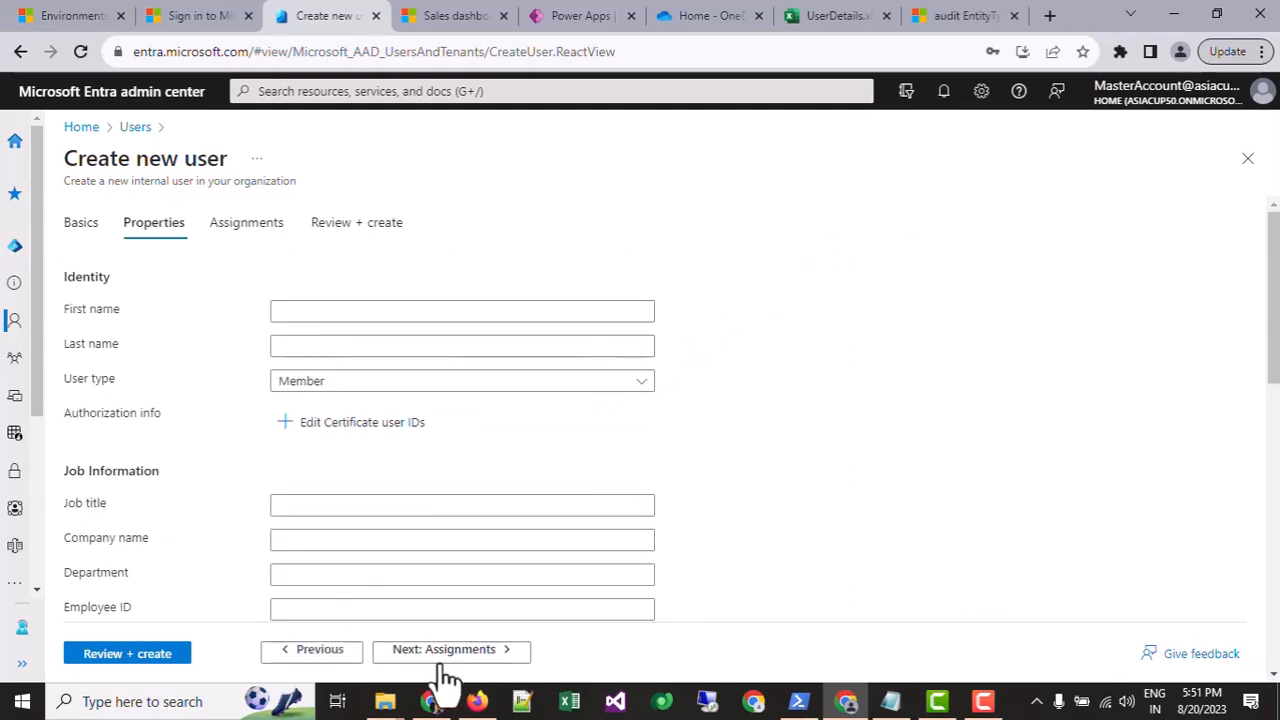
scroll(300, 420, down, 10)
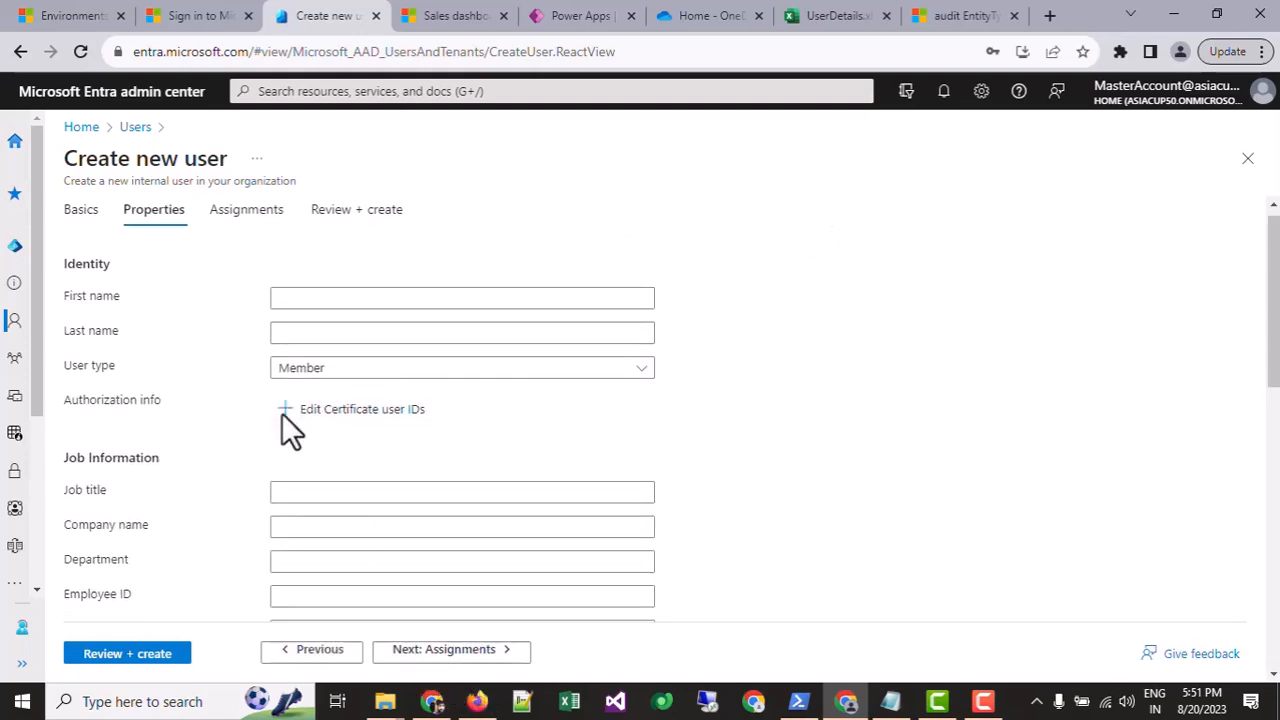
scroll(333, 390, down, 1)
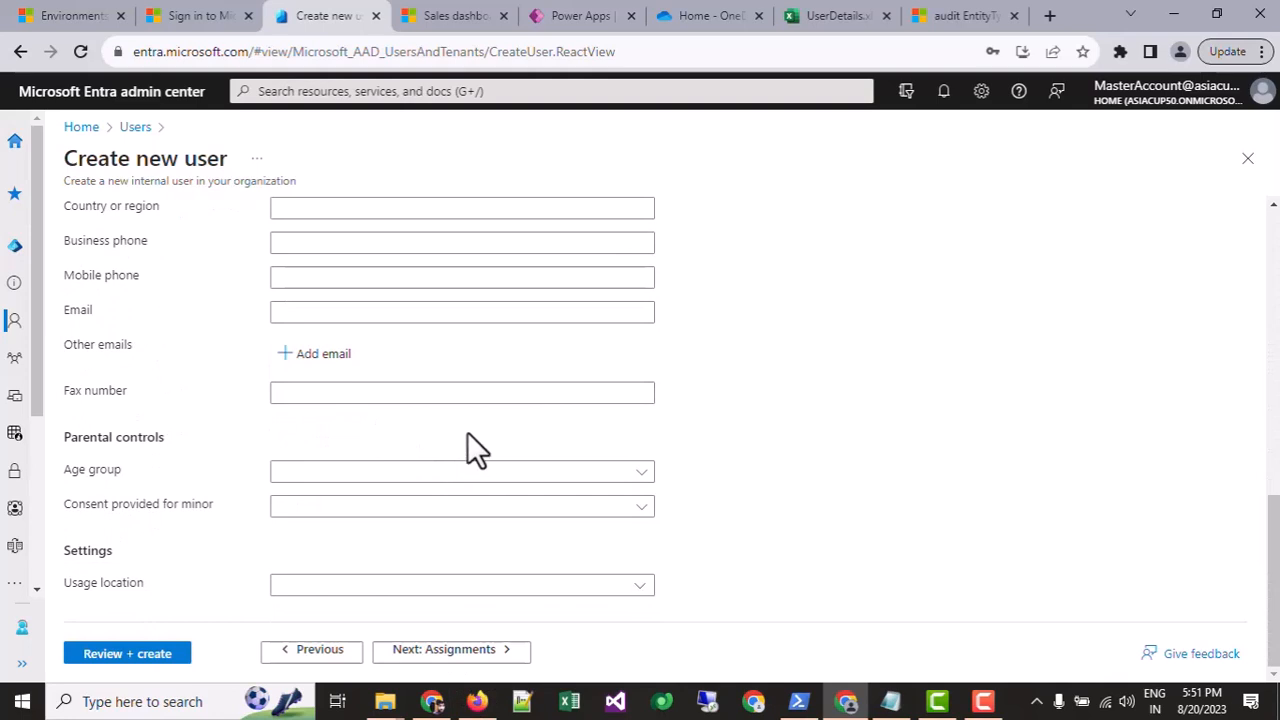
click(354, 591)
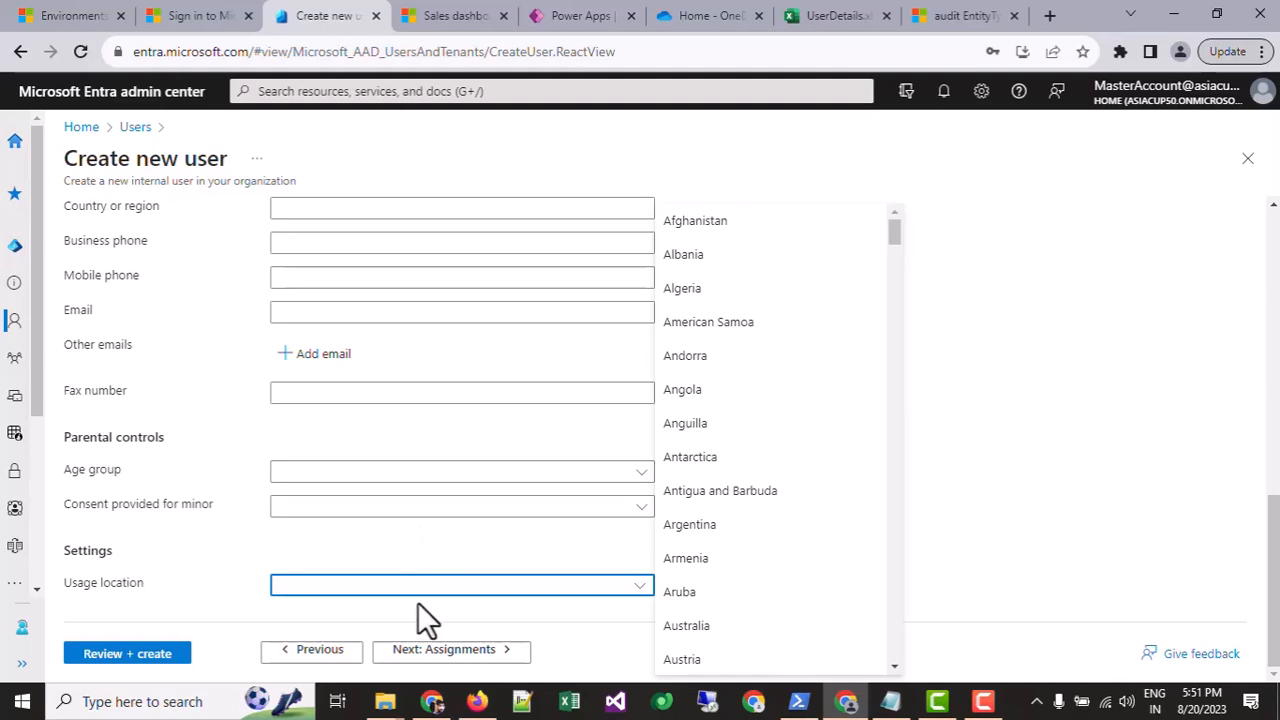
text(United Arab Emirates)
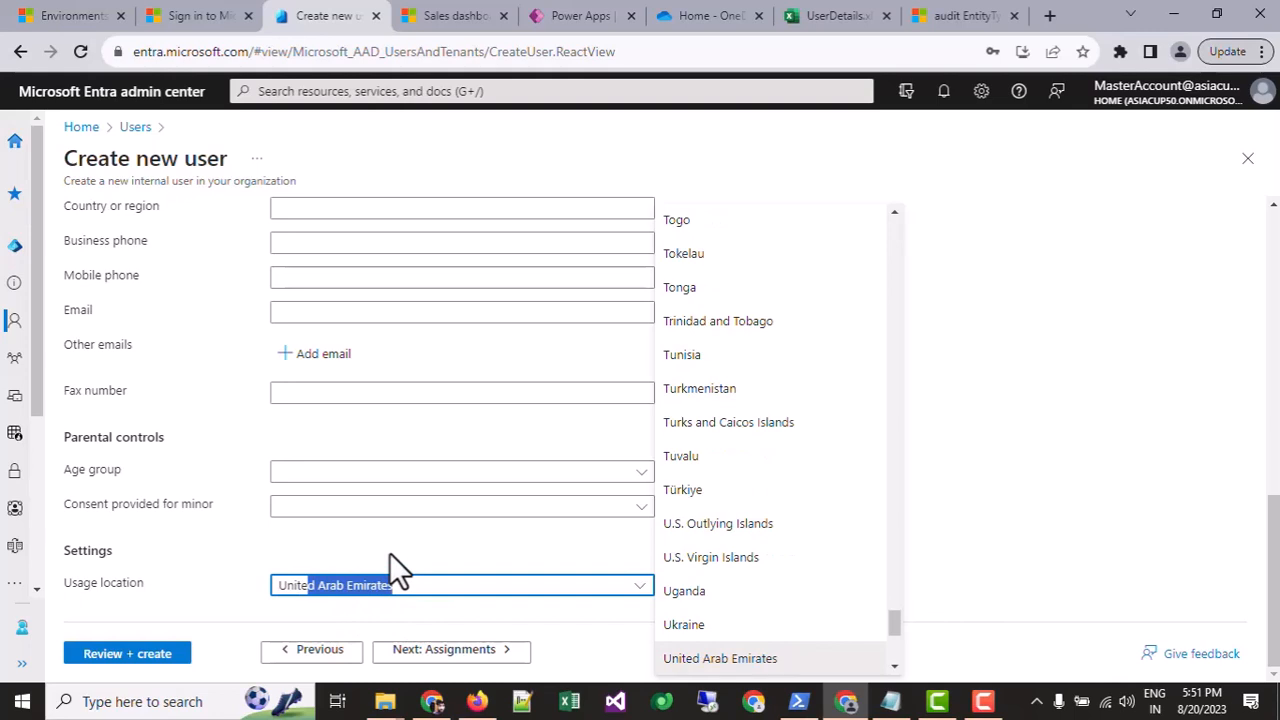
scroll(708, 552, down, 3)
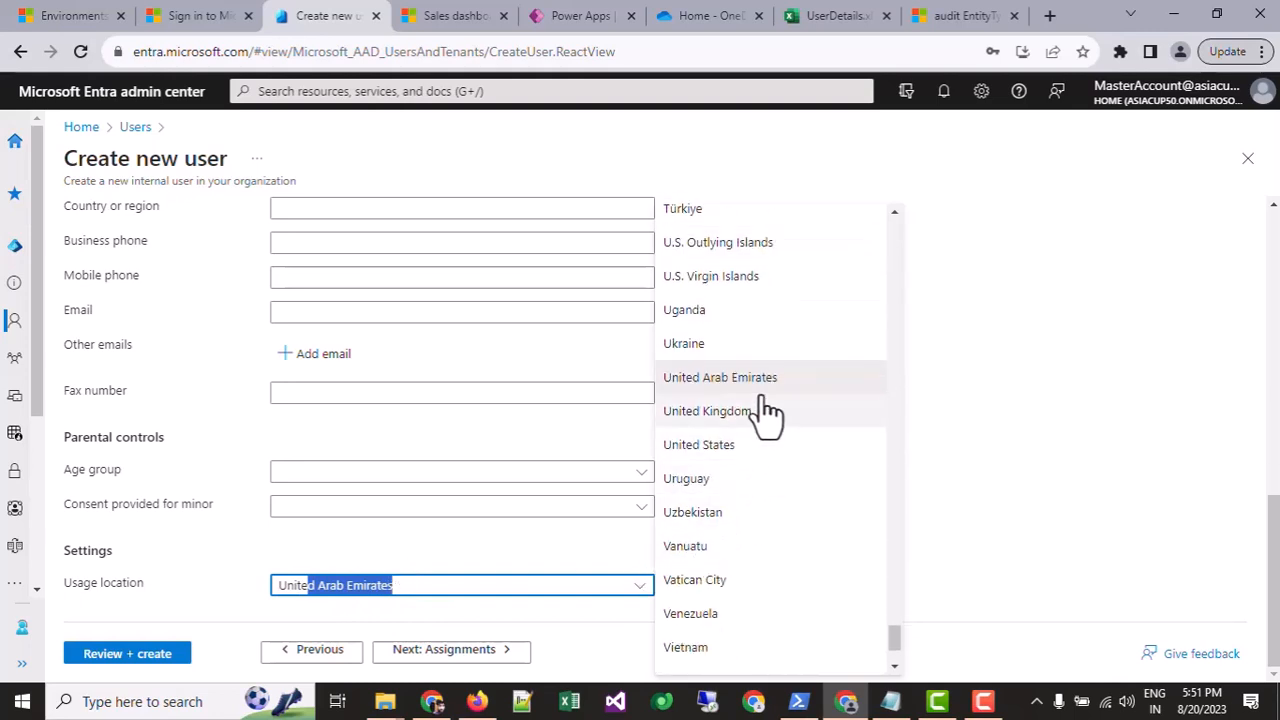
click(740, 452)
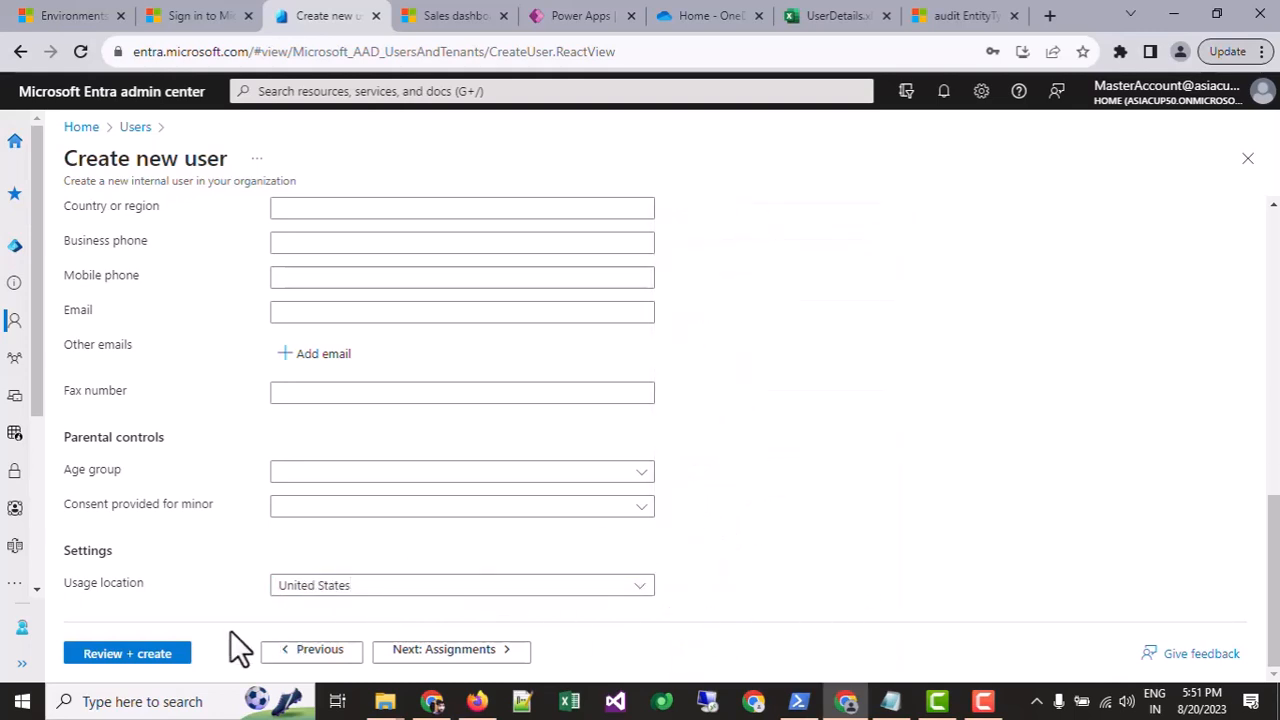
click(108, 654)
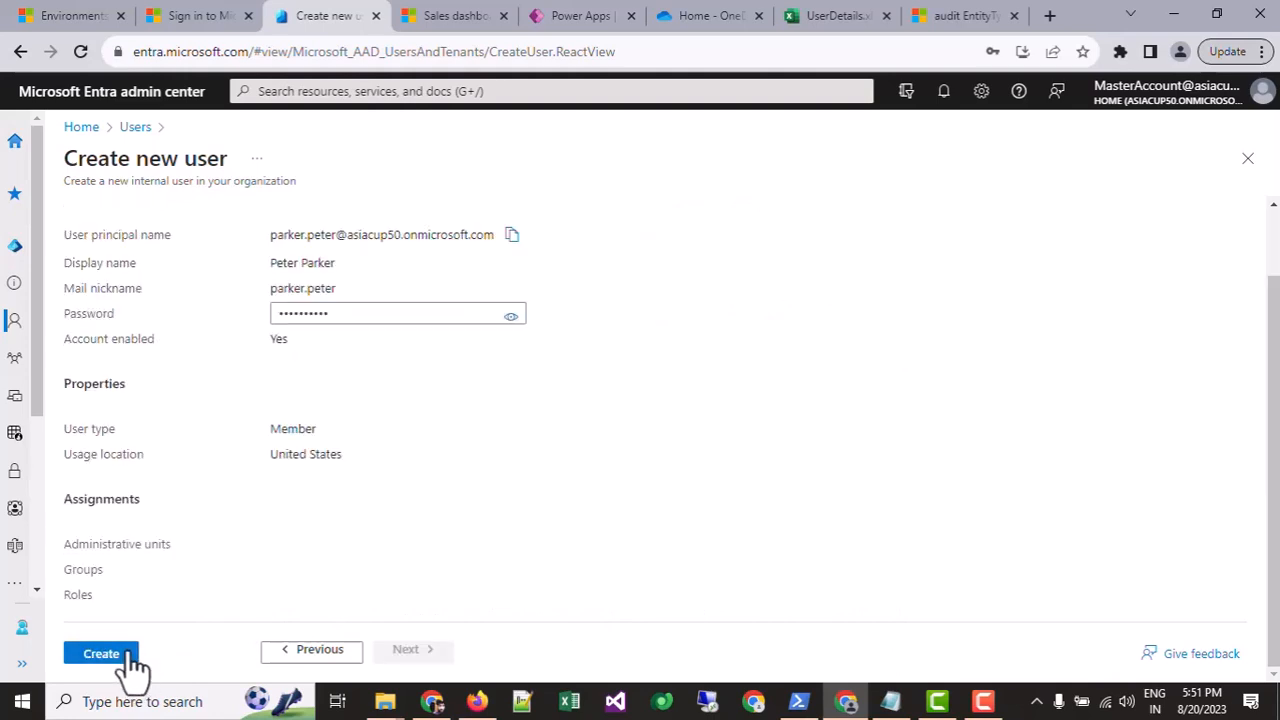
Step: Create the user and refresh All users until three accounts appear
click(120, 654)
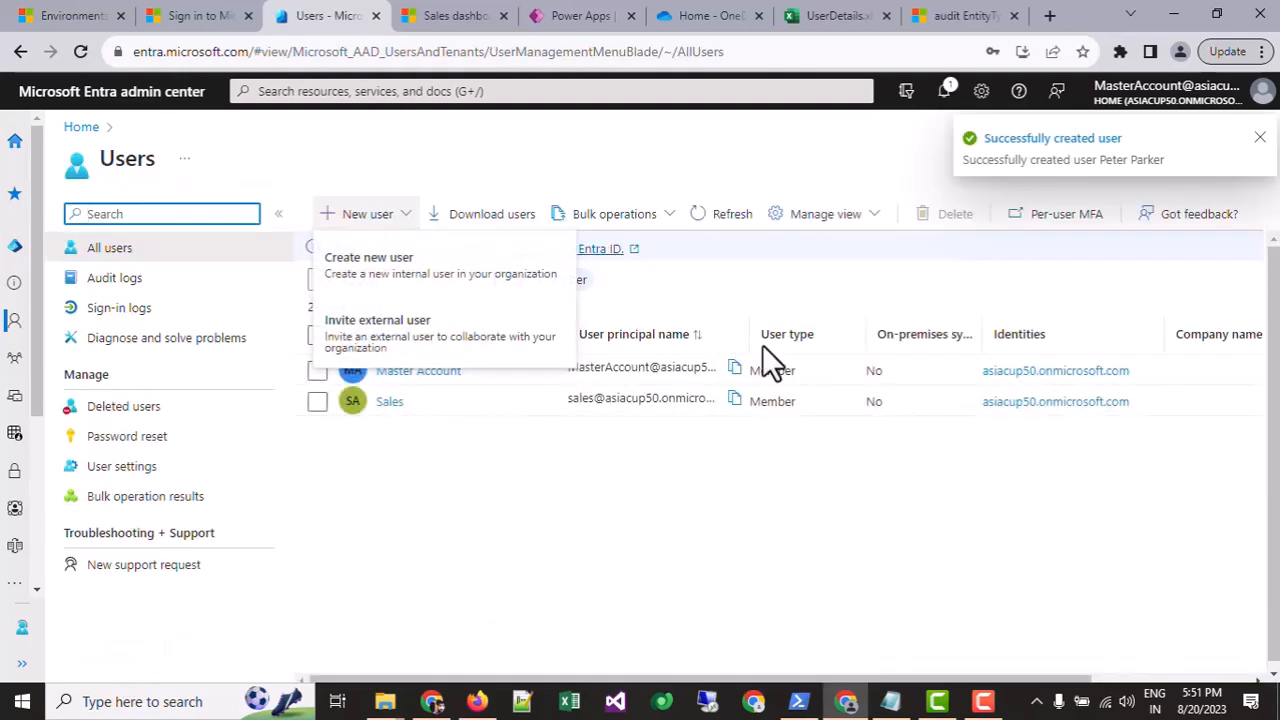
click(718, 418)
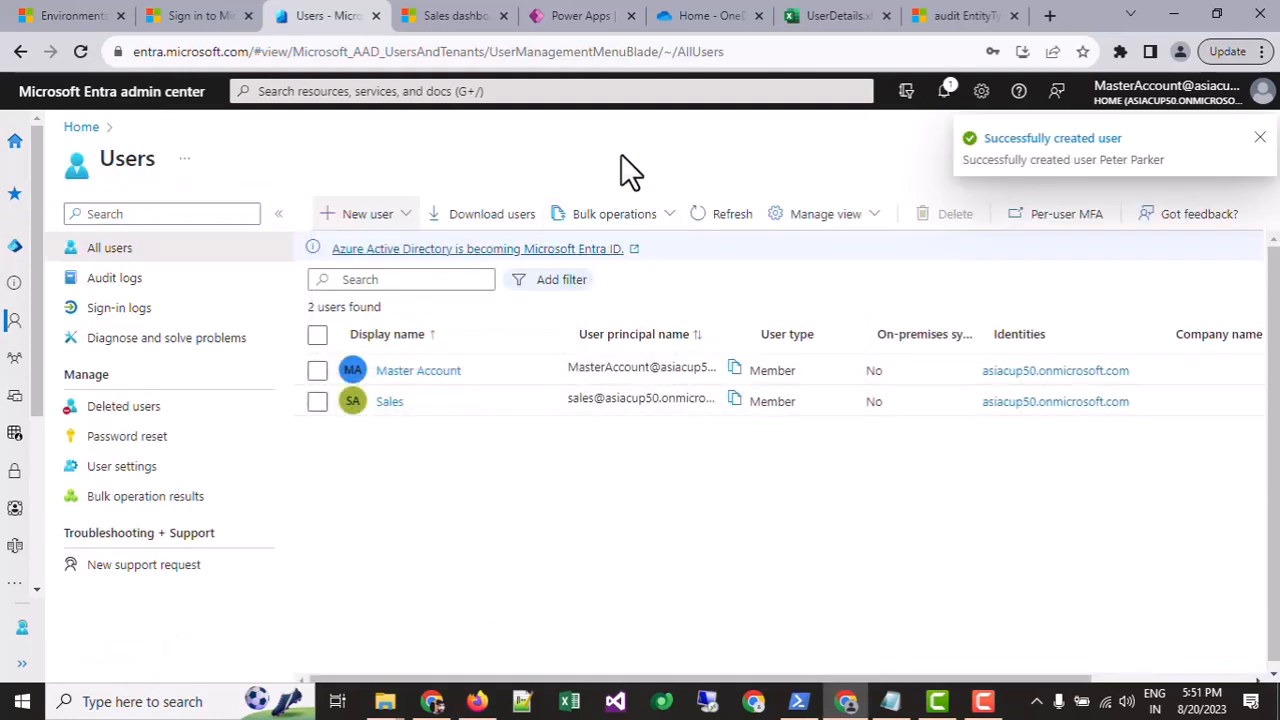
click(728, 220)
click(714, 216)
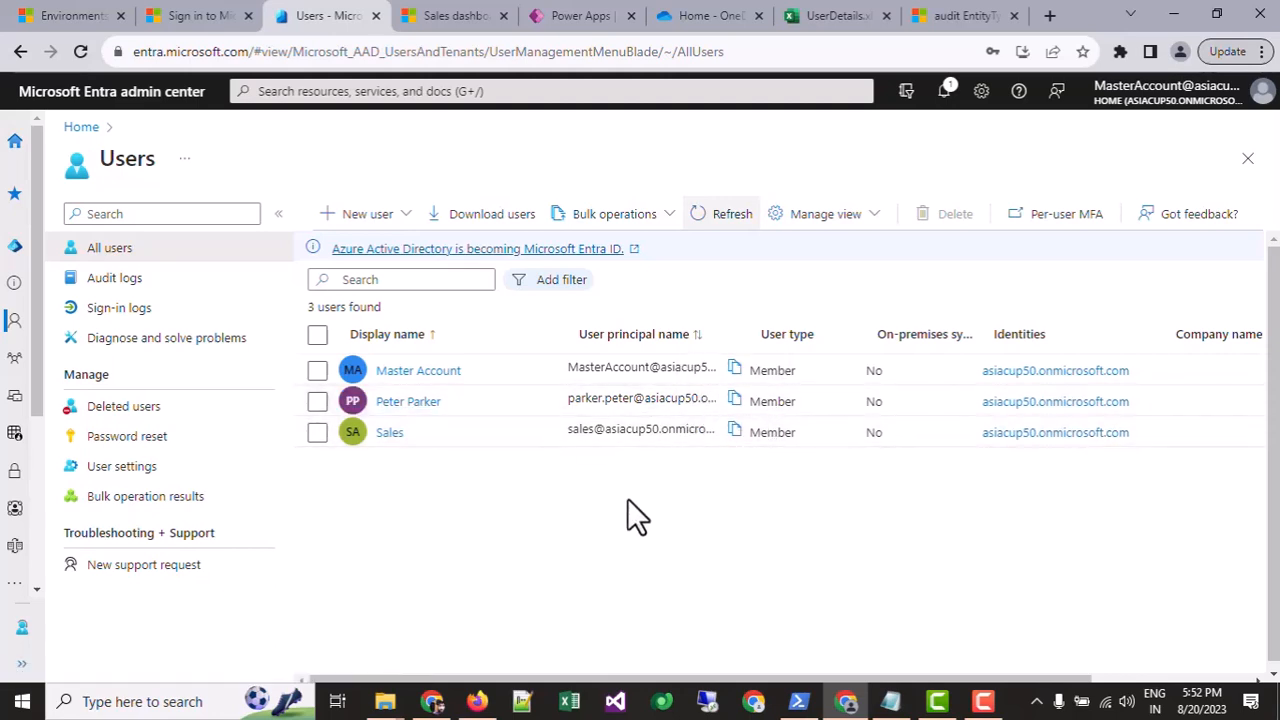
Step: Open the new user's profile and its Licenses page under Manage
click(428, 404)
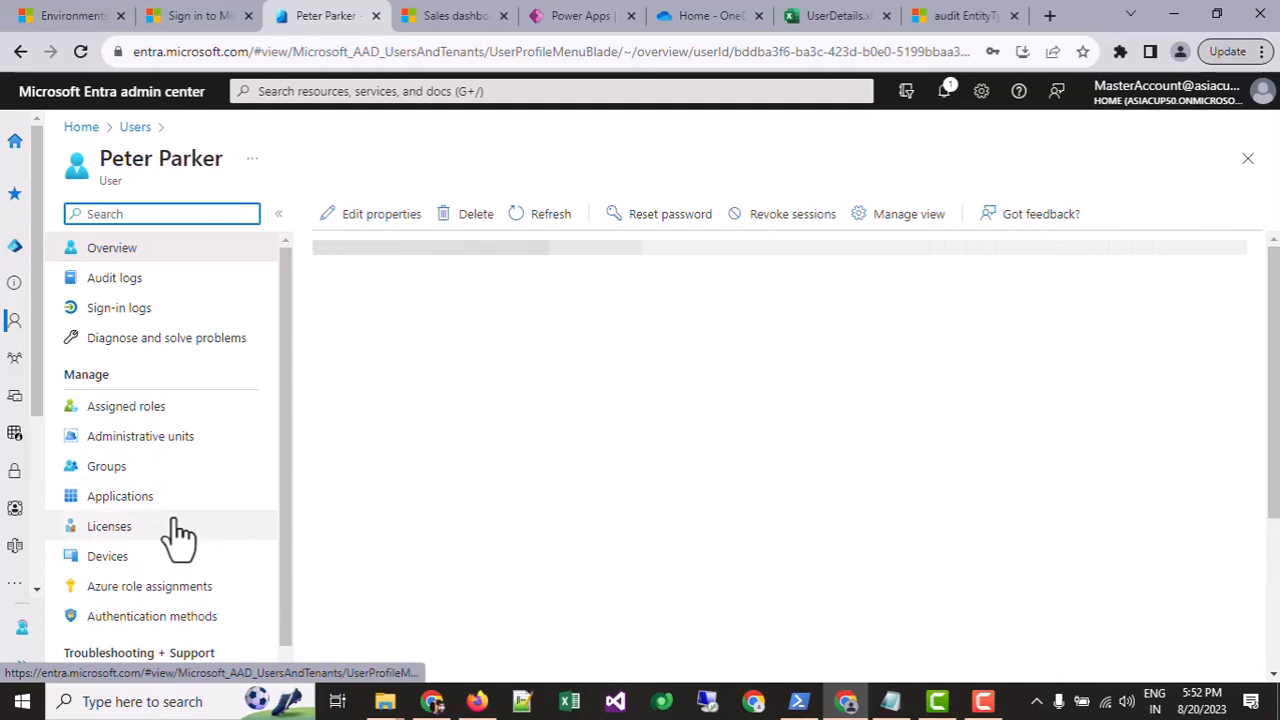
click(109, 526)
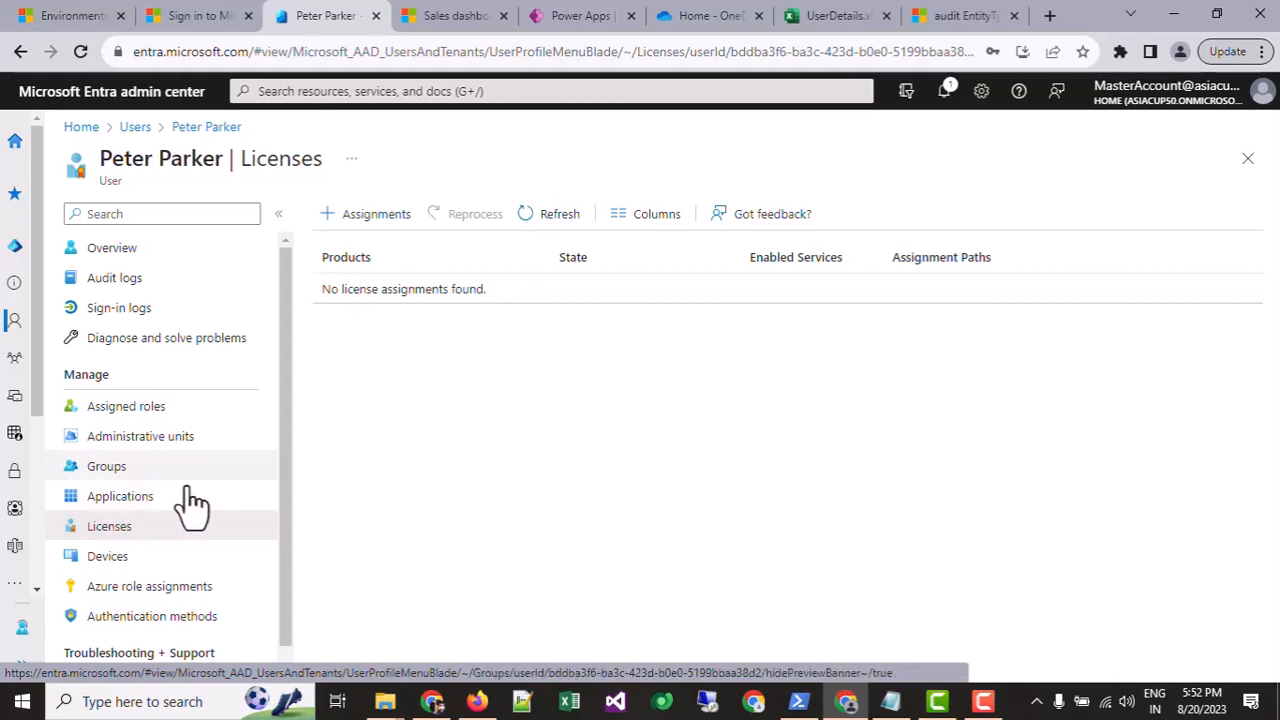
Step: Tick Dynamics 365 Sales Premium in Assignments, save it, and check the notifications
click(368, 214)
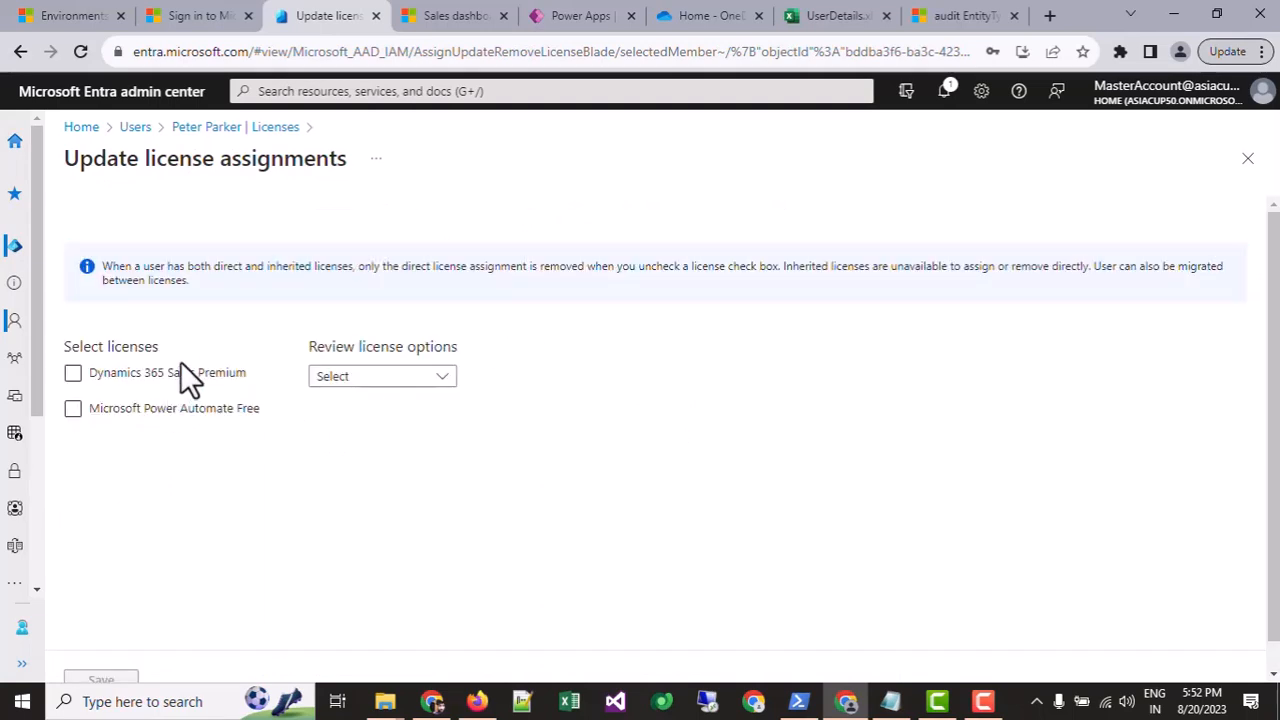
click(180, 371)
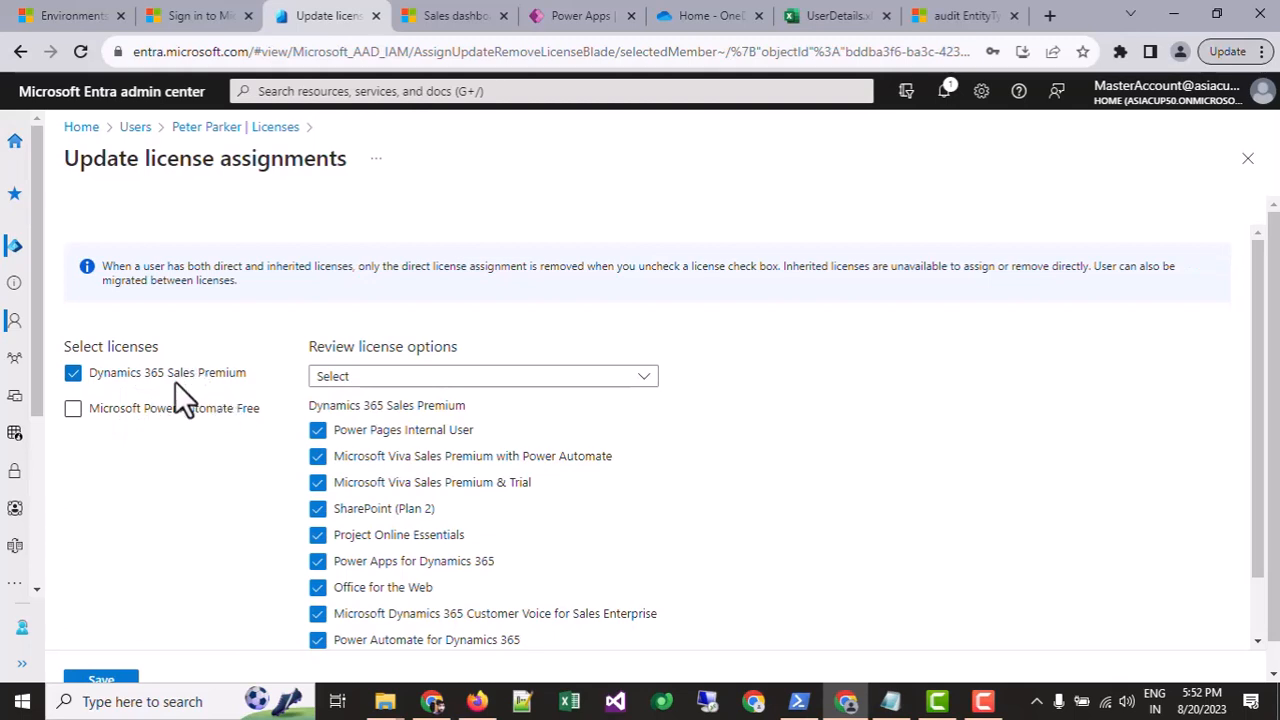
scroll(408, 405, down, 2)
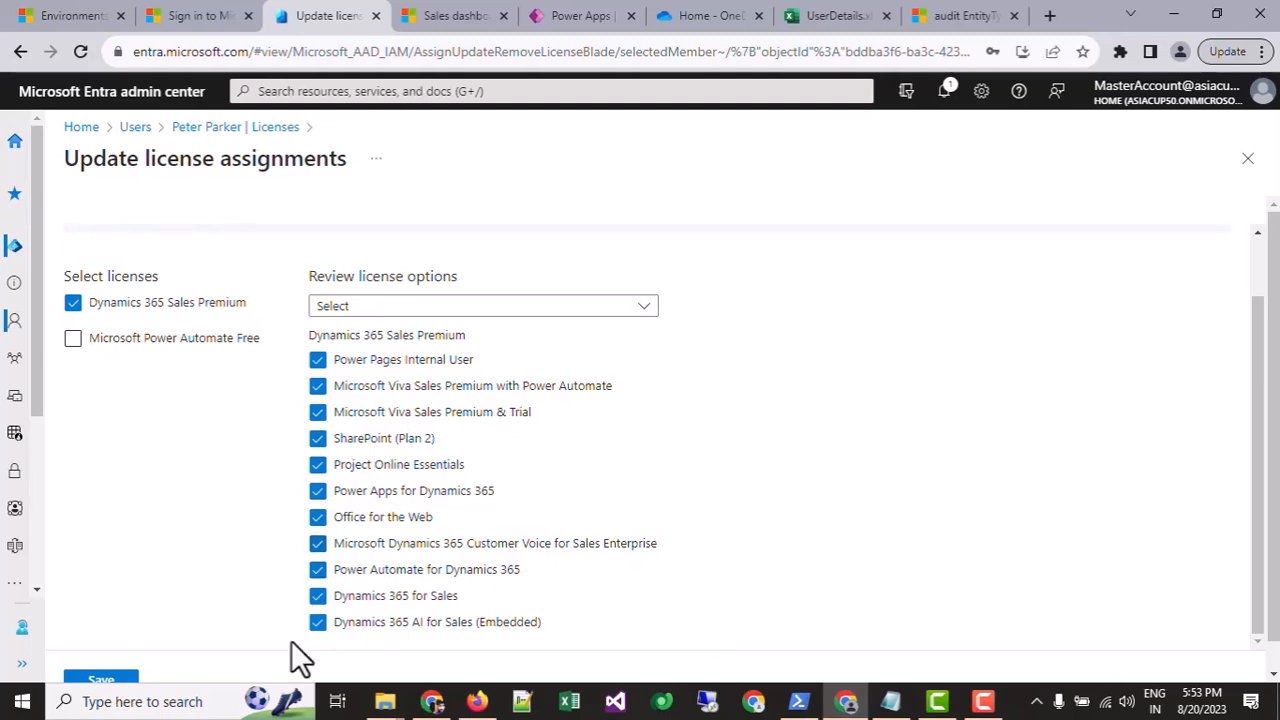
scroll(700, 390, down, 1)
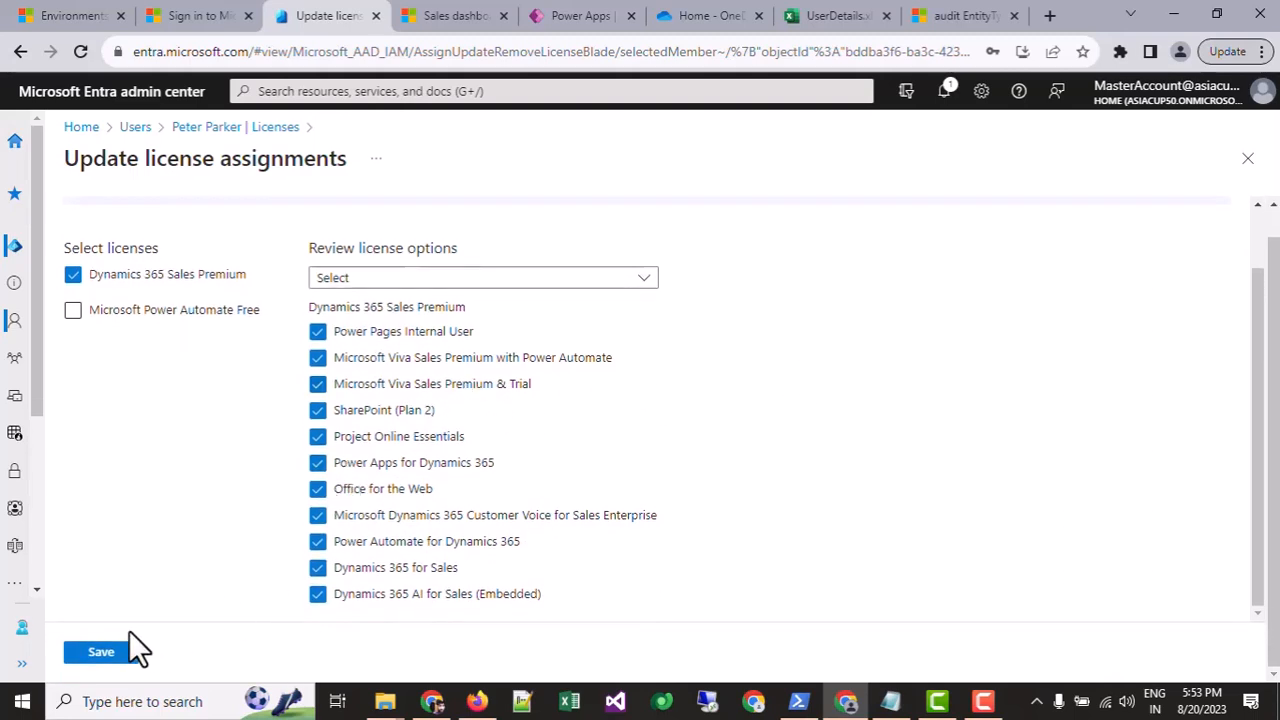
click(108, 655)
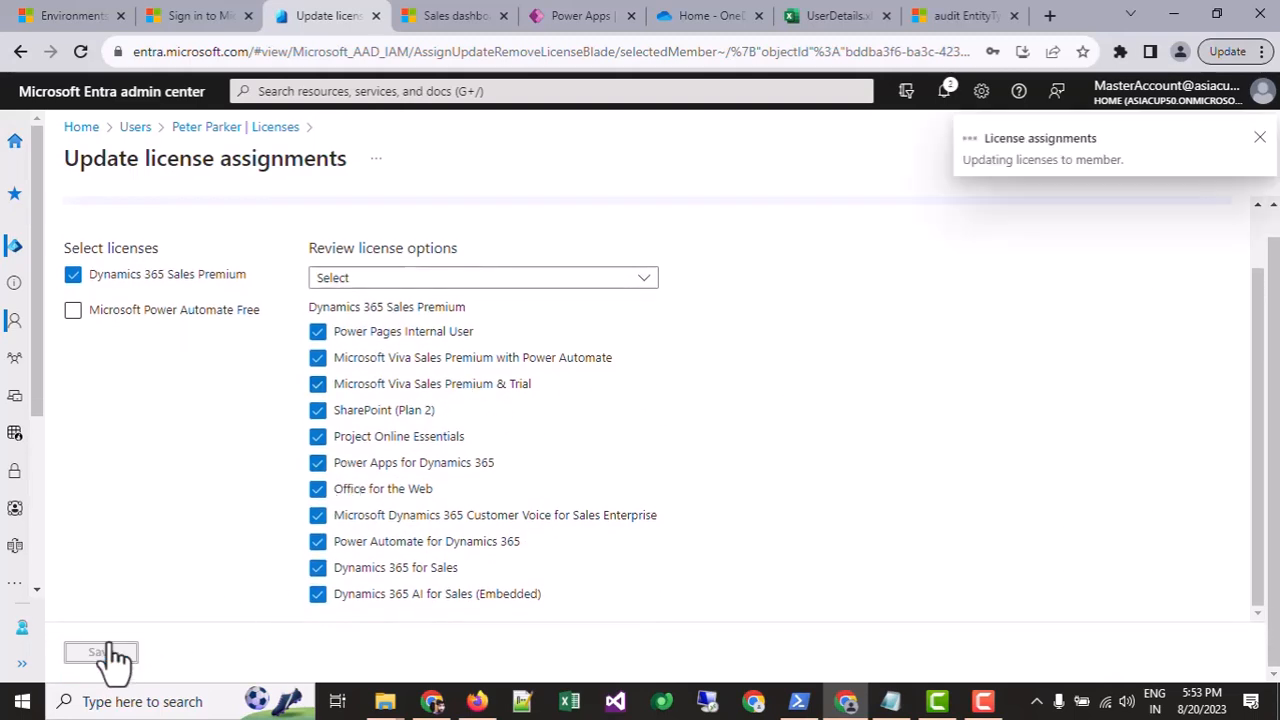
click(943, 92)
click(1248, 134)
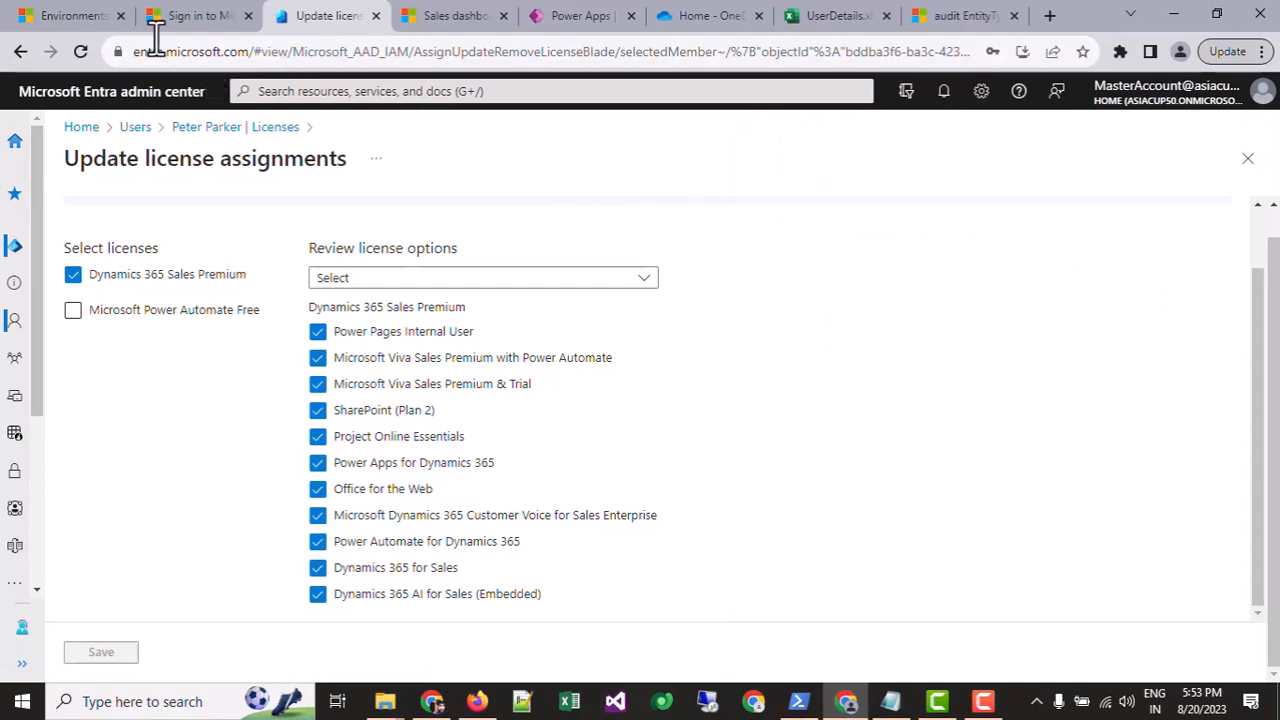
Step: Open the Source environment's details from Environments, then See all under Users in Access
click(72, 15)
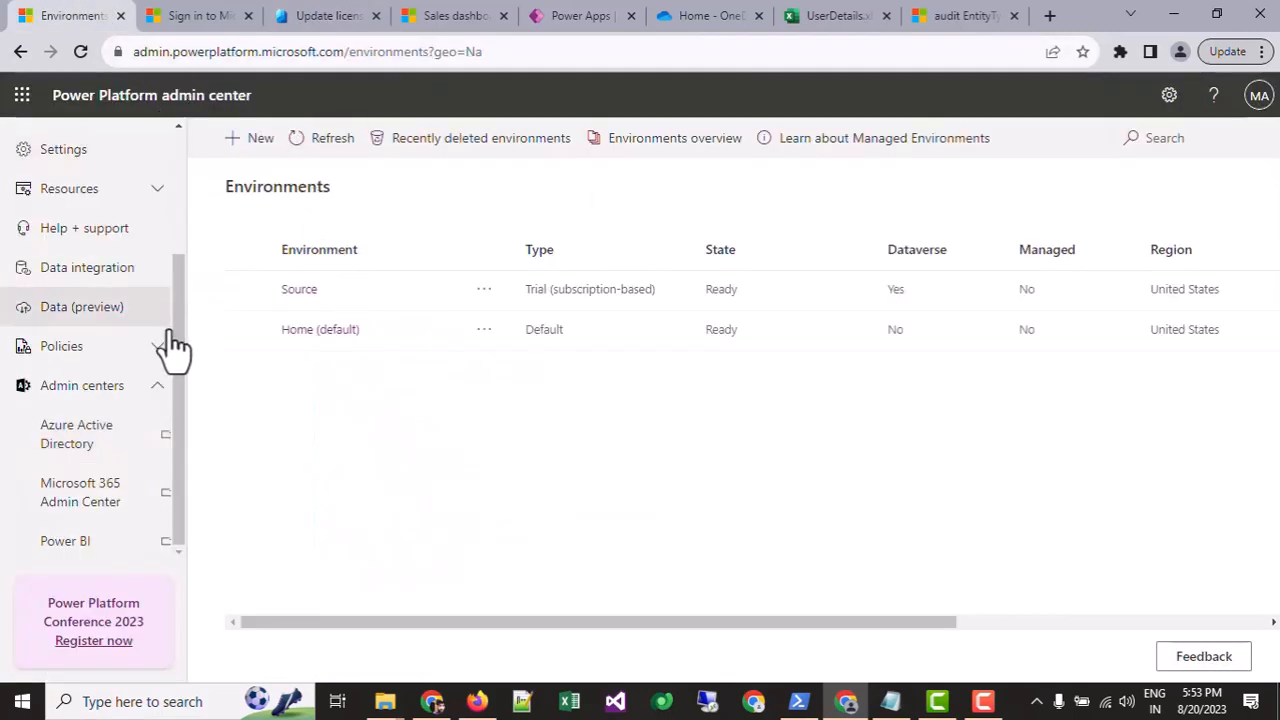
drag(173, 314, 232, 106)
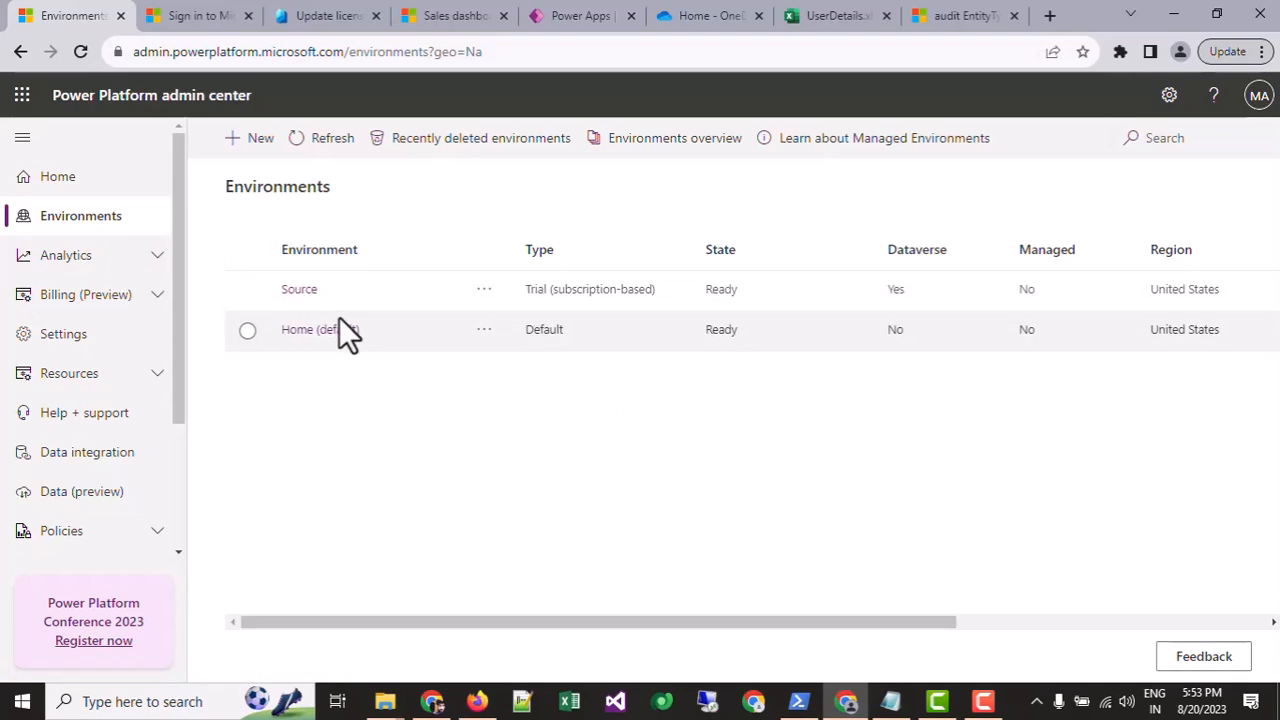
drag(295, 293, 349, 397)
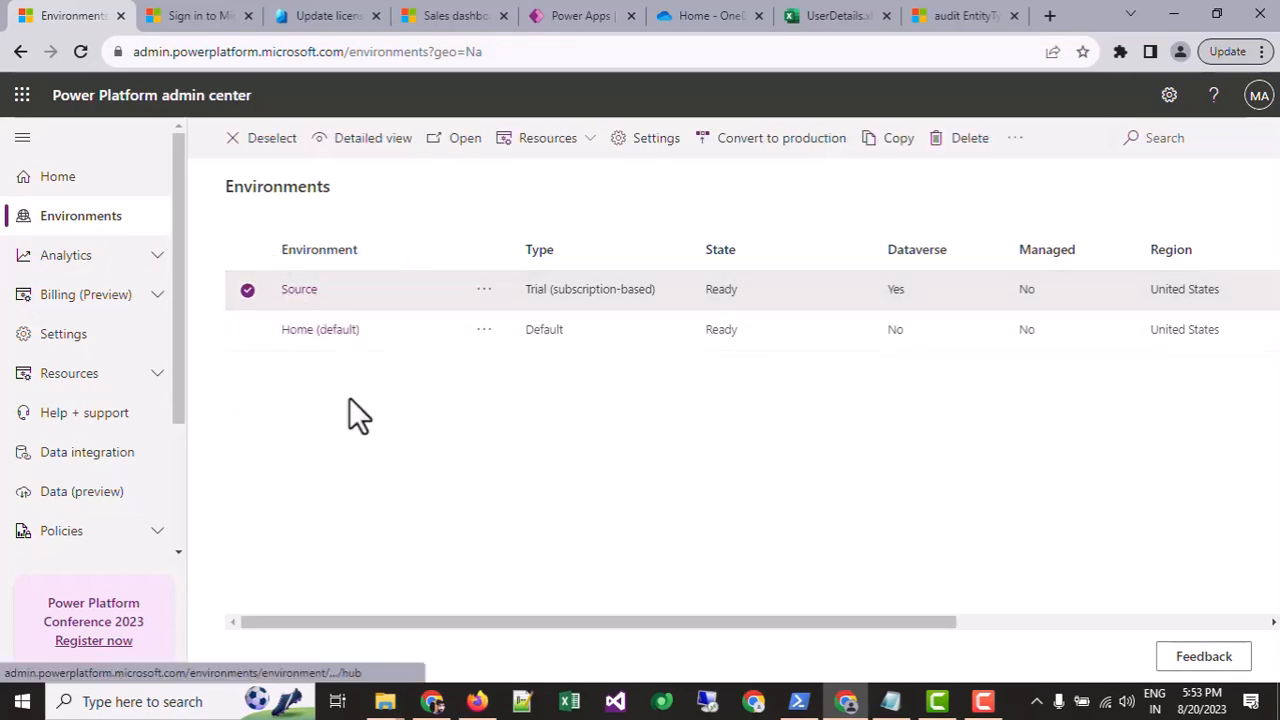
click(349, 397)
click(301, 292)
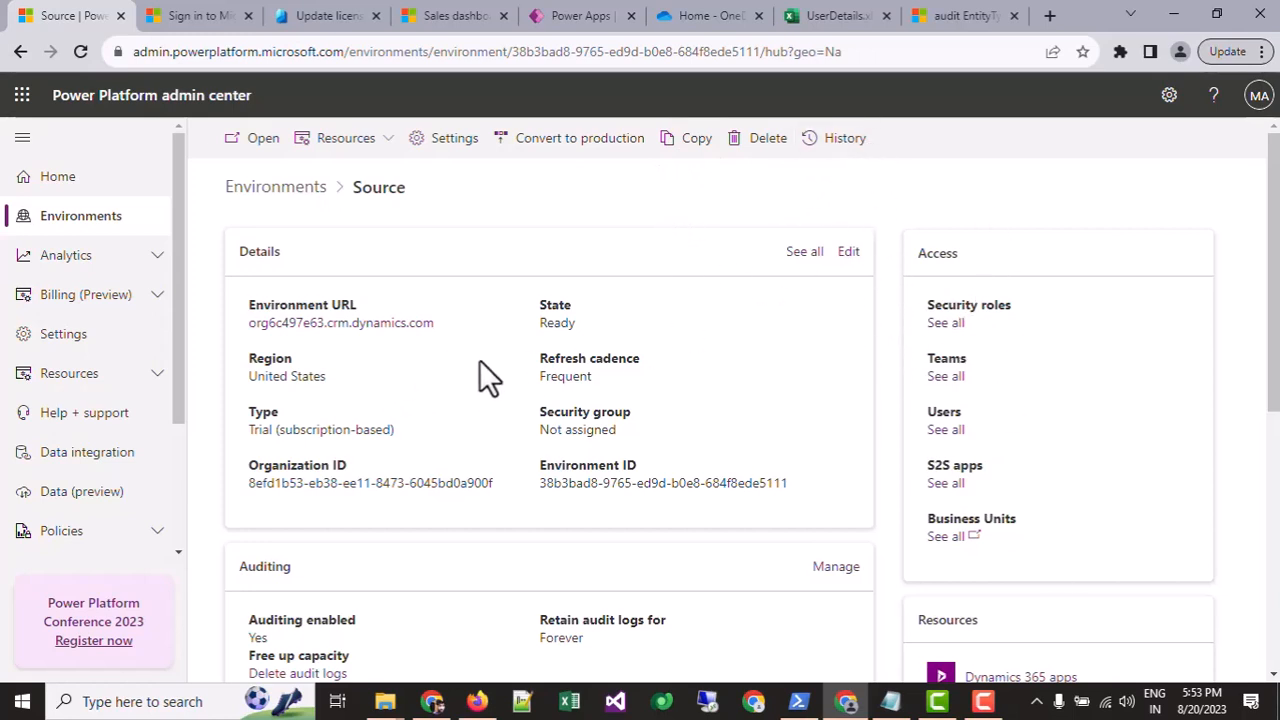
drag(783, 483, 474, 491)
click(474, 491)
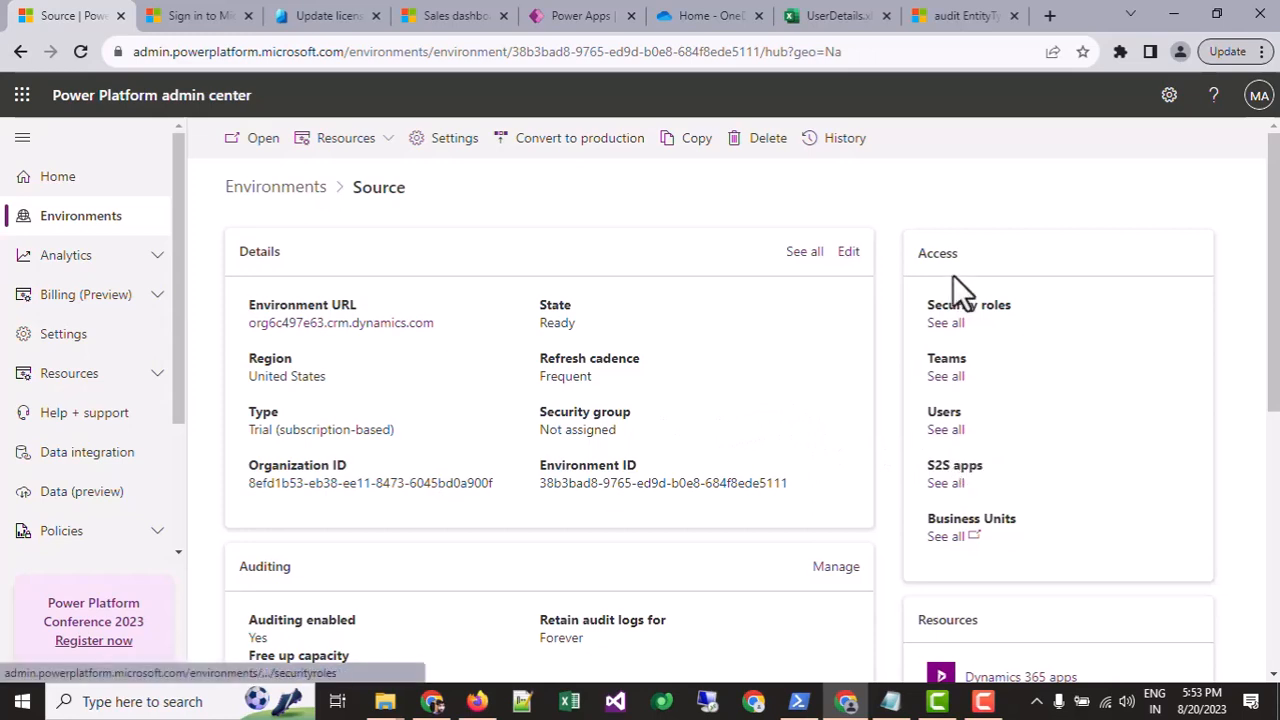
drag(924, 252, 1054, 280)
click(980, 432)
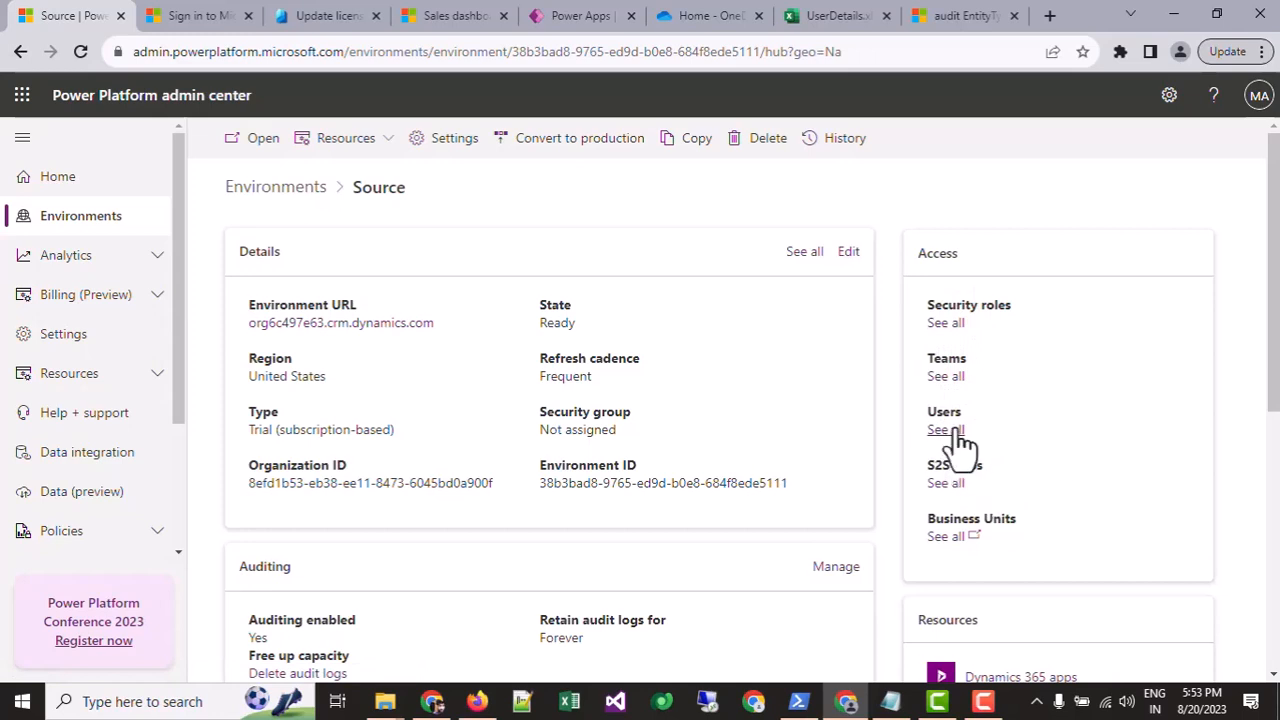
click(945, 430)
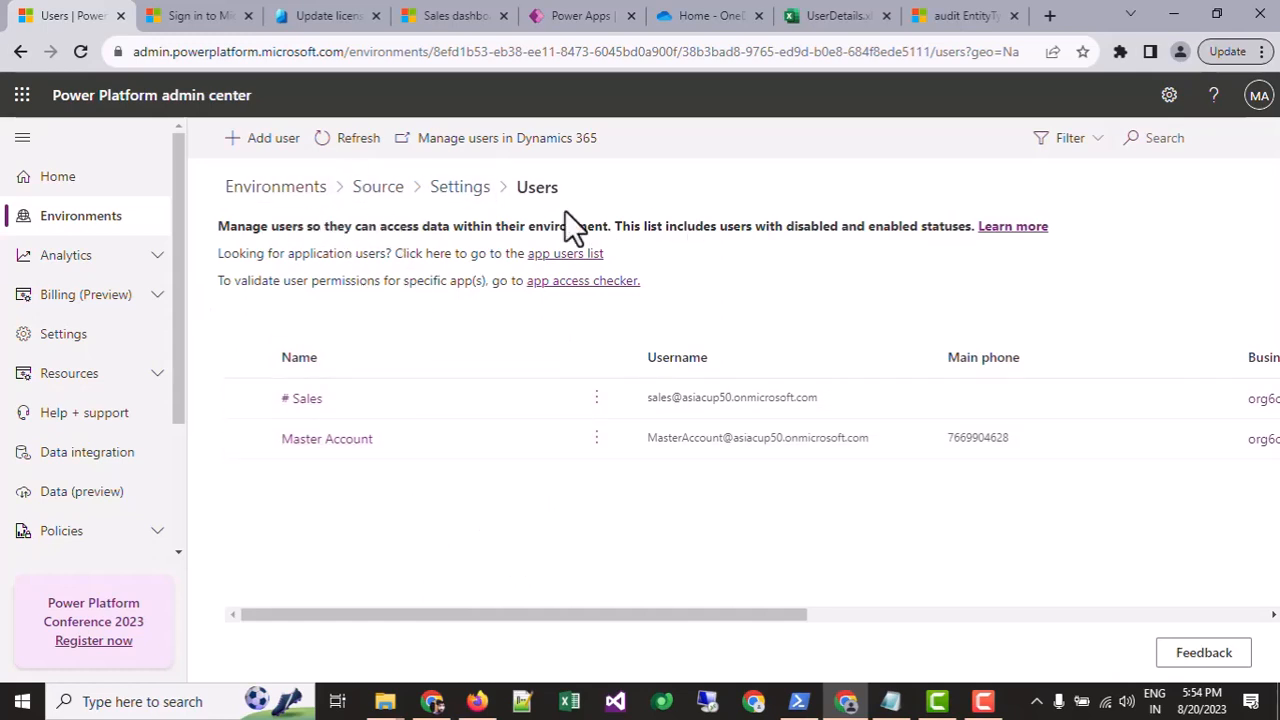
Step: In Add user, search for the new user by surname and select them from the suggestions
click(284, 148)
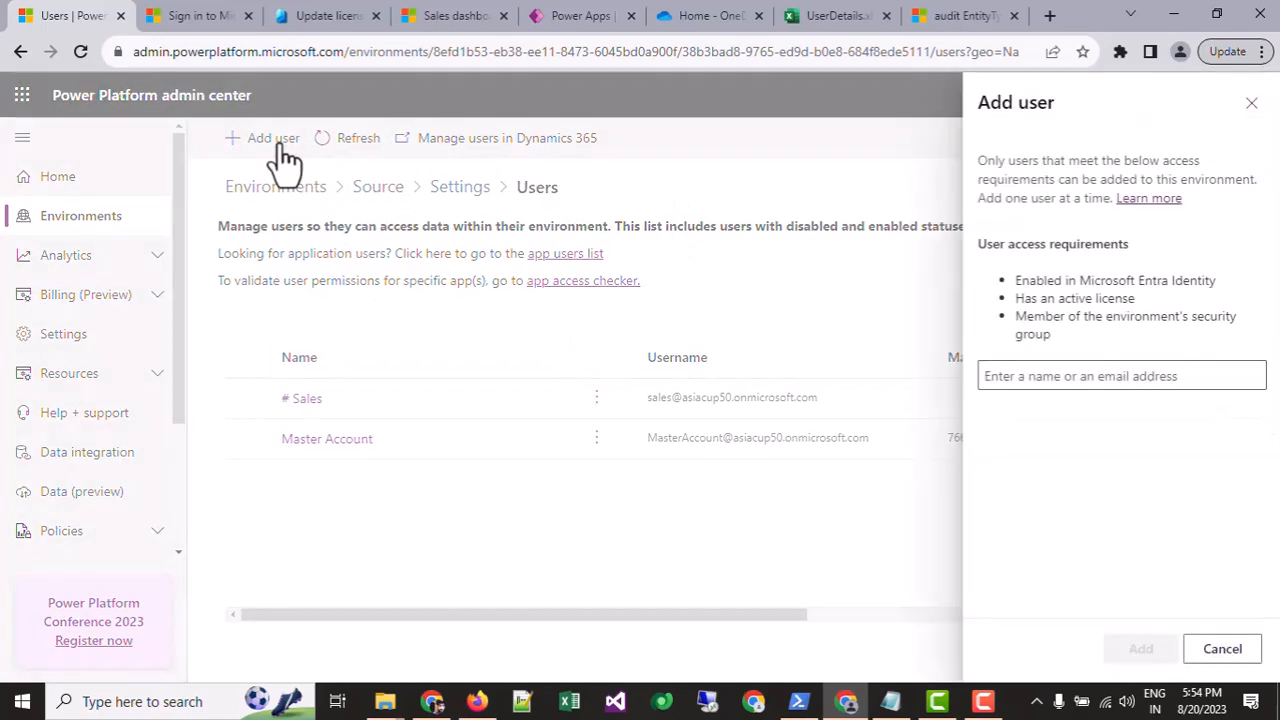
click(1043, 376)
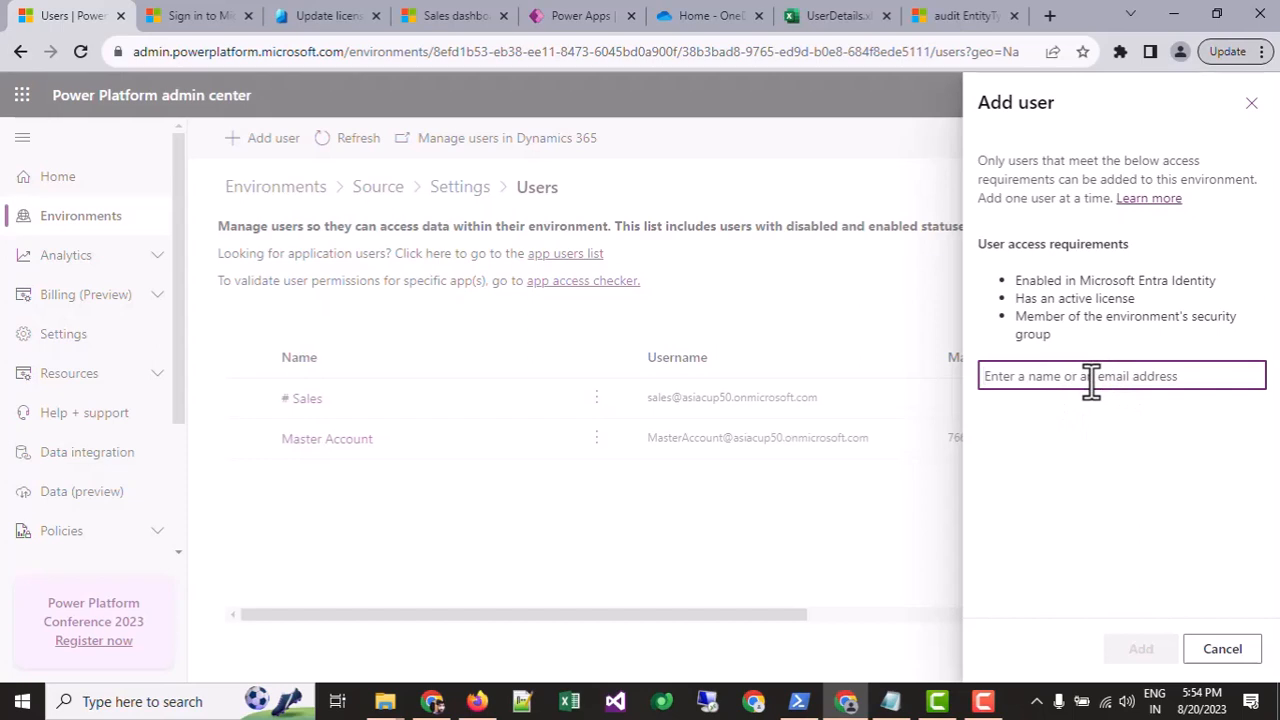
text(par)
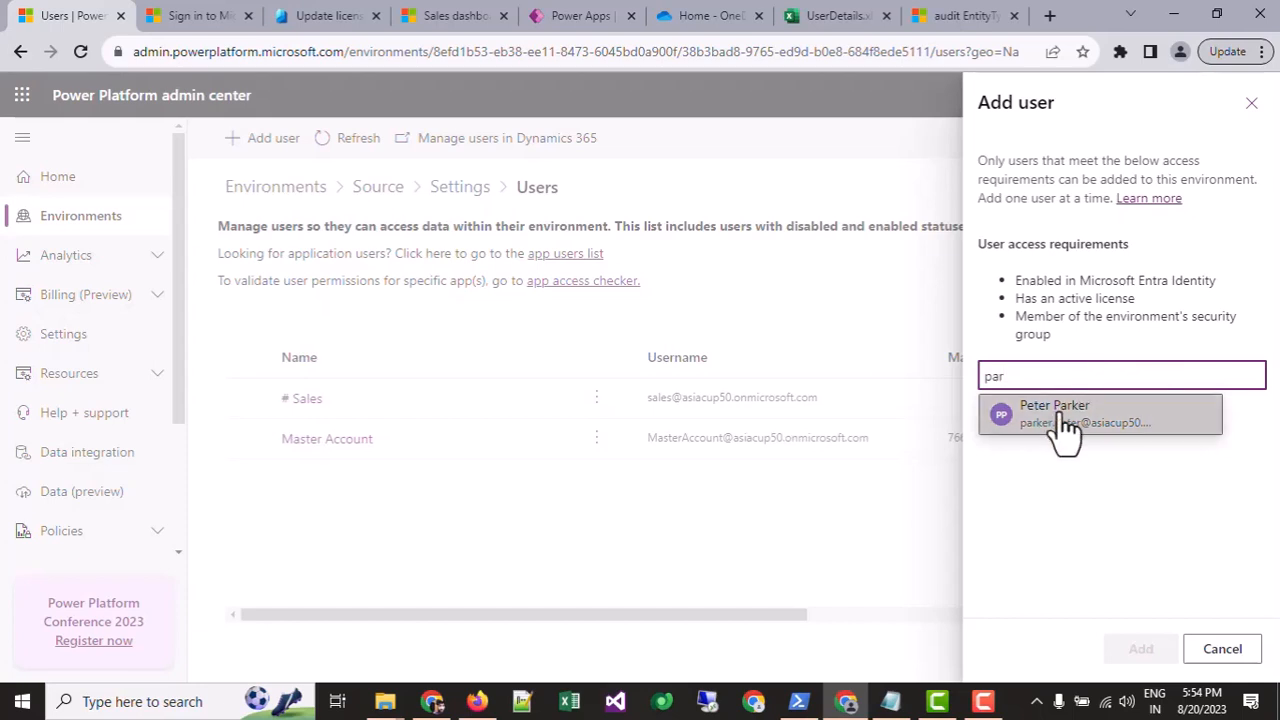
key(BackSpace)
key(BackSpace)
key(BackSpace)
text(pa)
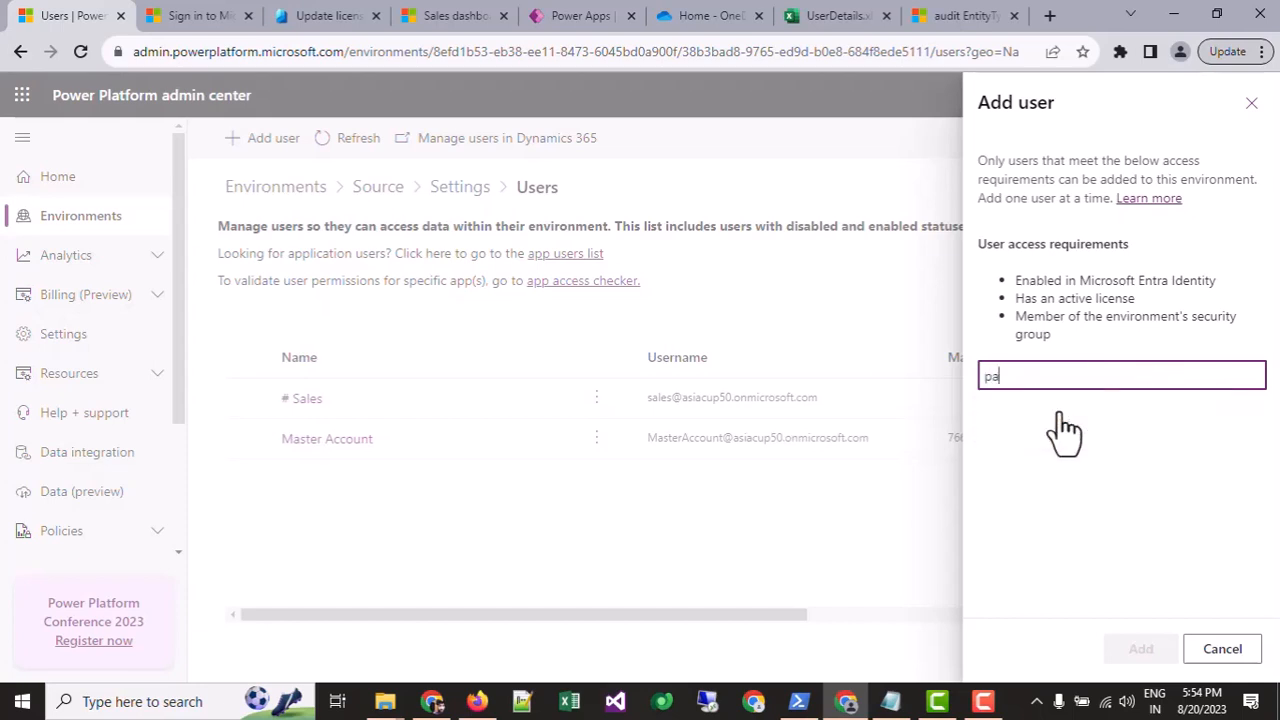
text(rer)
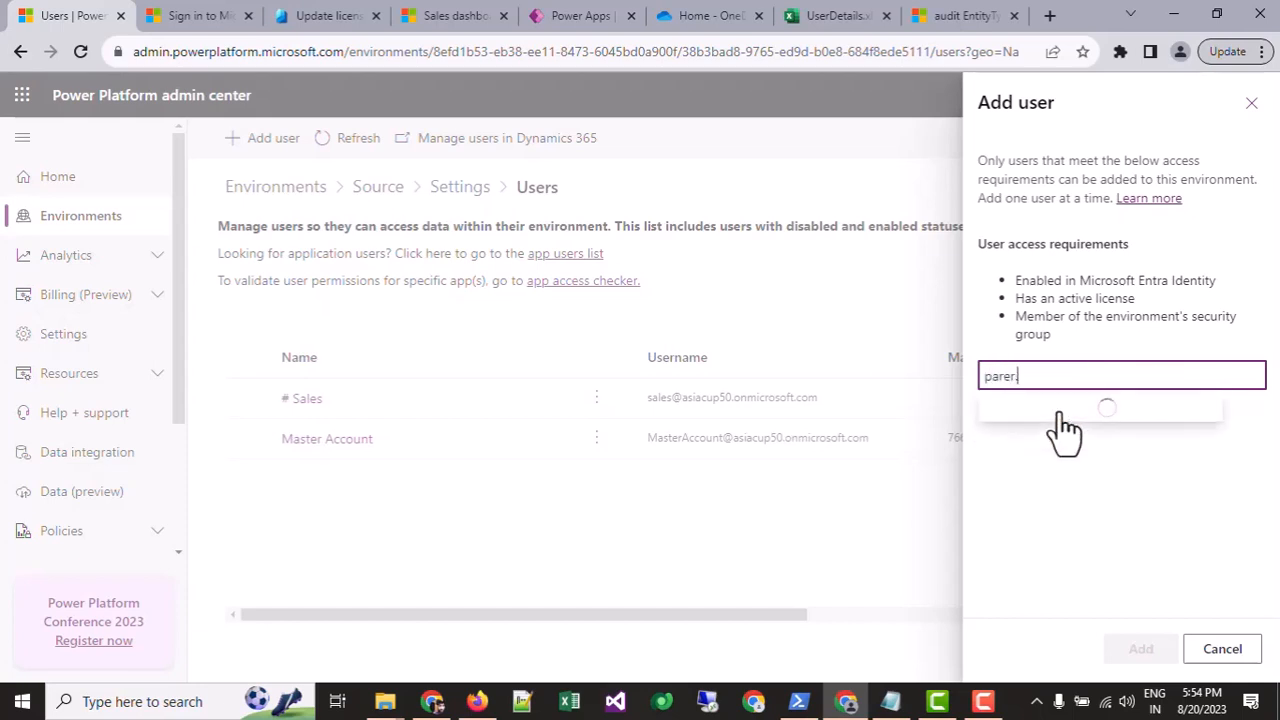
text(@a)
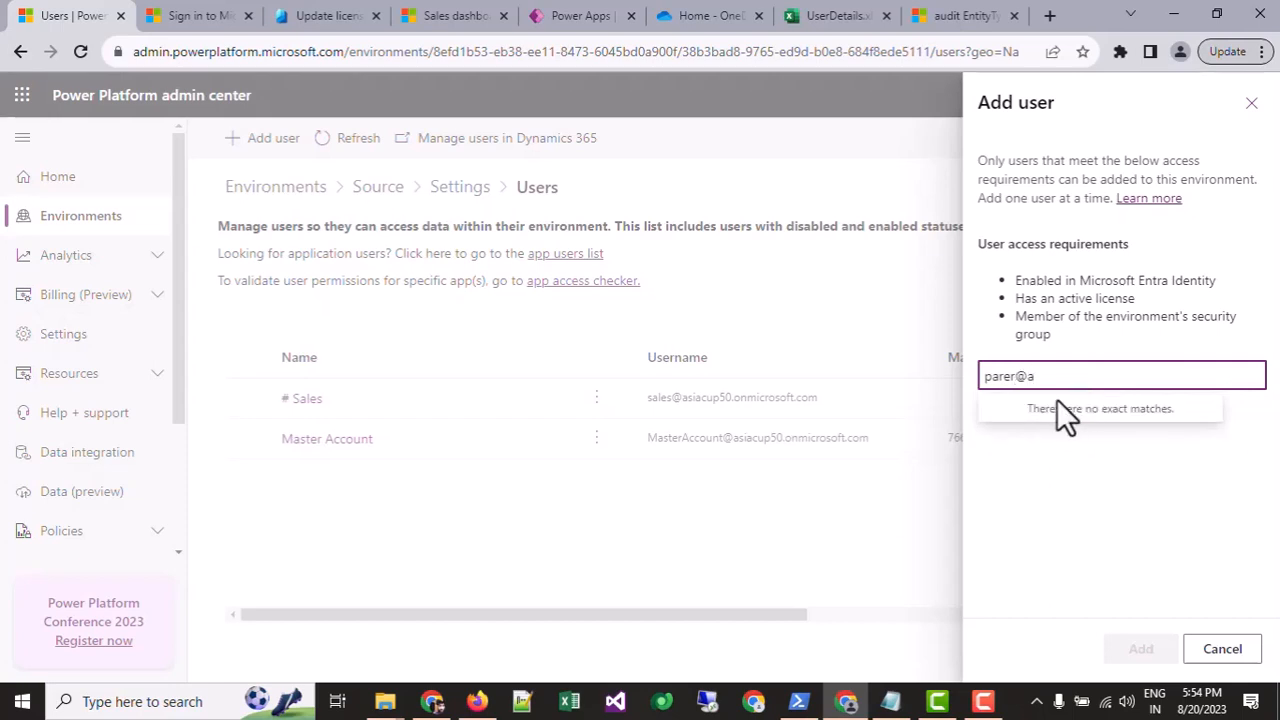
key(BackSpace)
key(BackSpace)
key(BackSpace)
key(BackSpace)
text(ker)
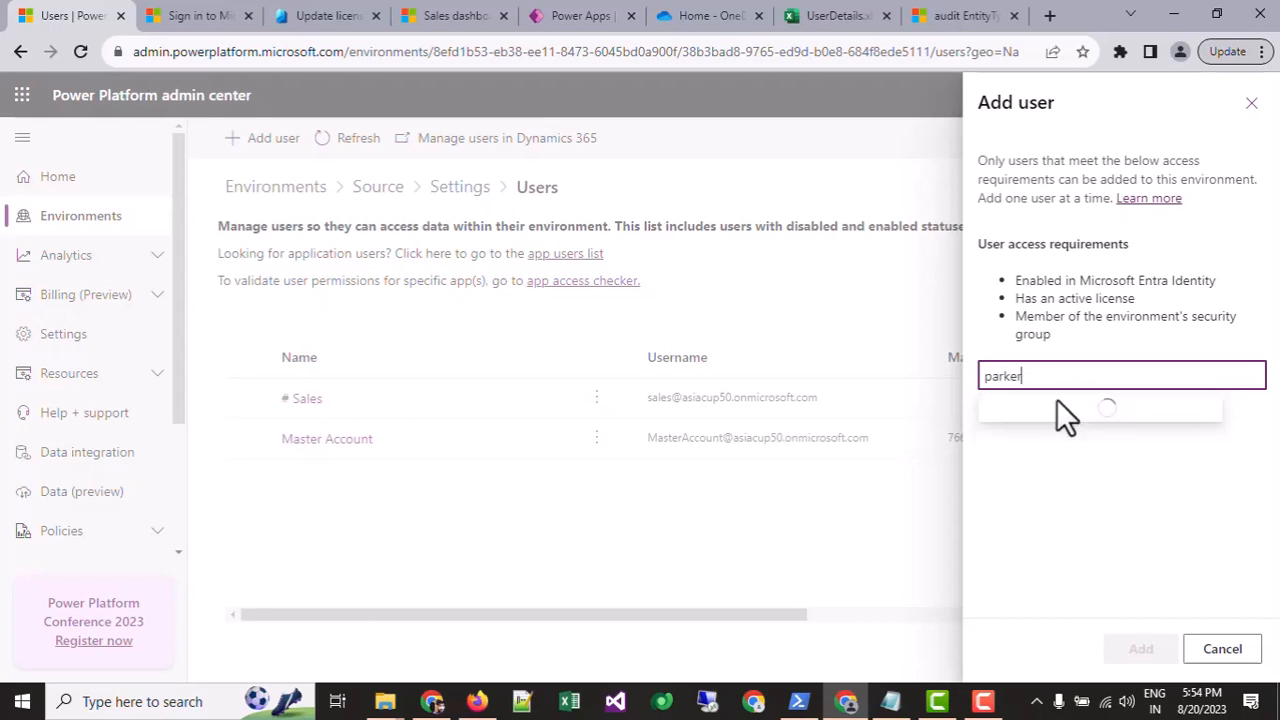
click(1057, 418)
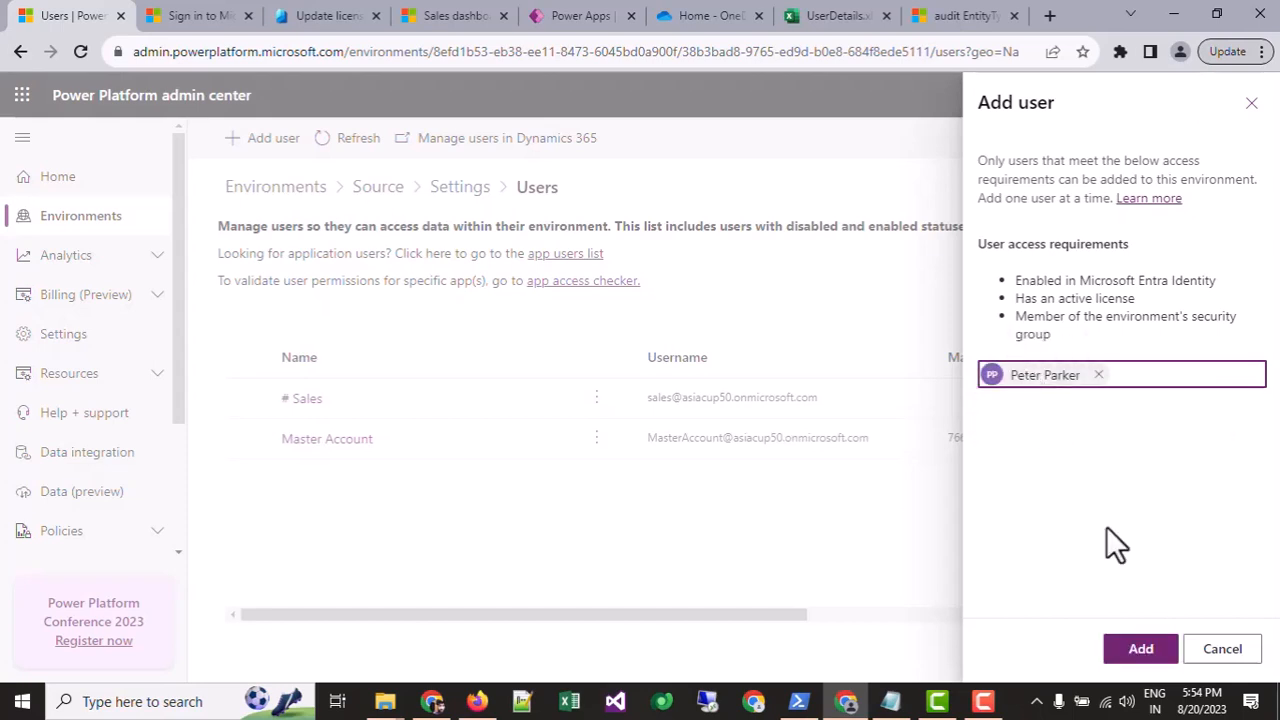
Step: Add the chosen user and review the Manage security roles panel
click(1141, 649)
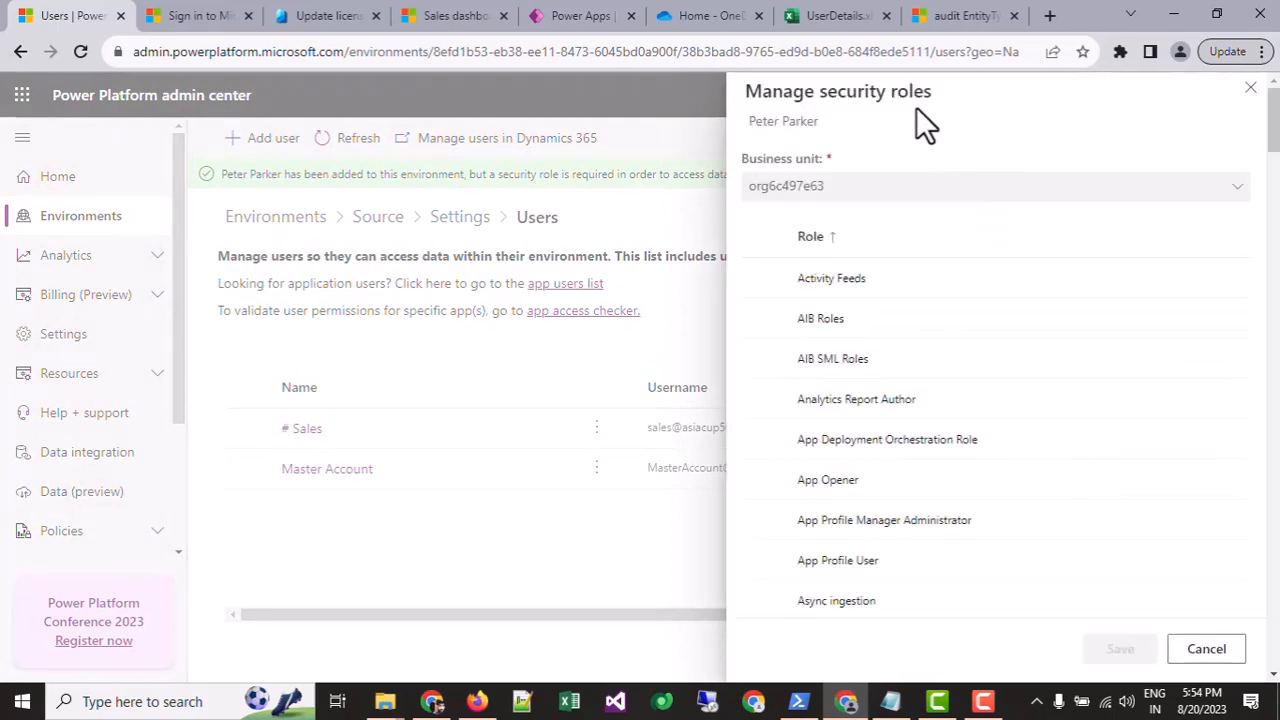
drag(933, 91, 817, 93)
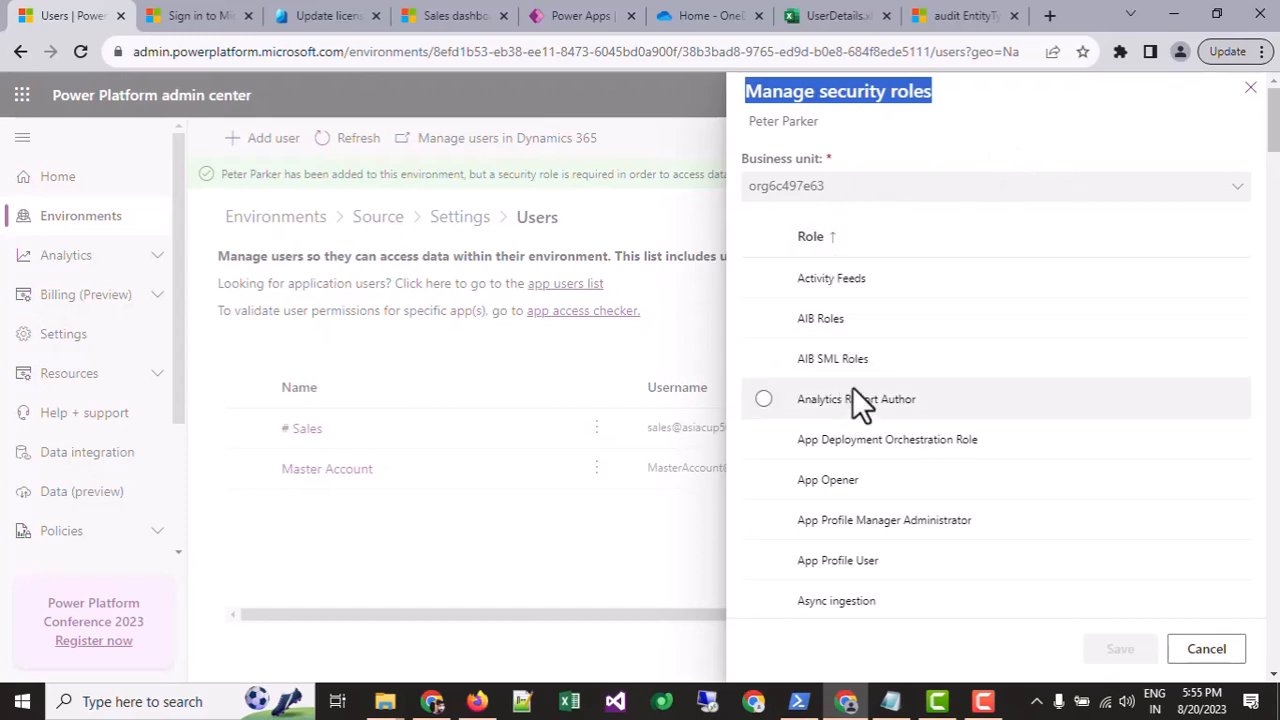
scroll(880, 370, down, 4)
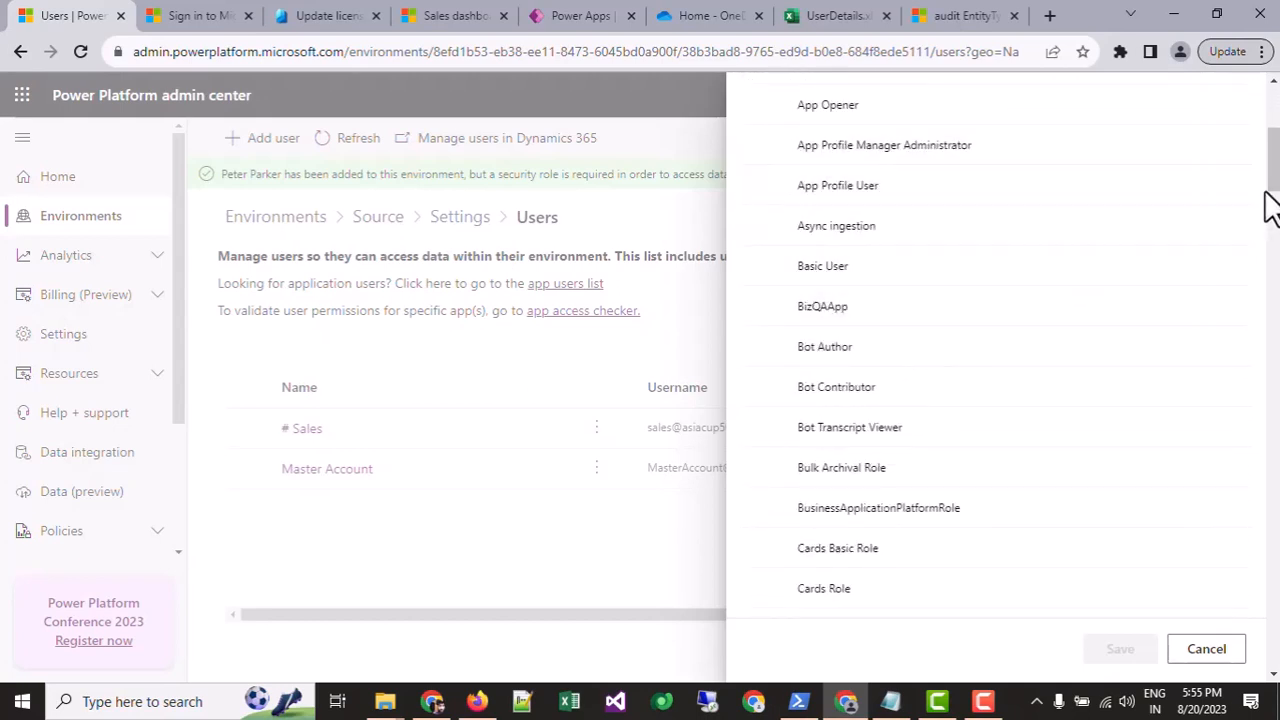
drag(1276, 174, 1267, 255)
scroll(1213, 220, up, 9)
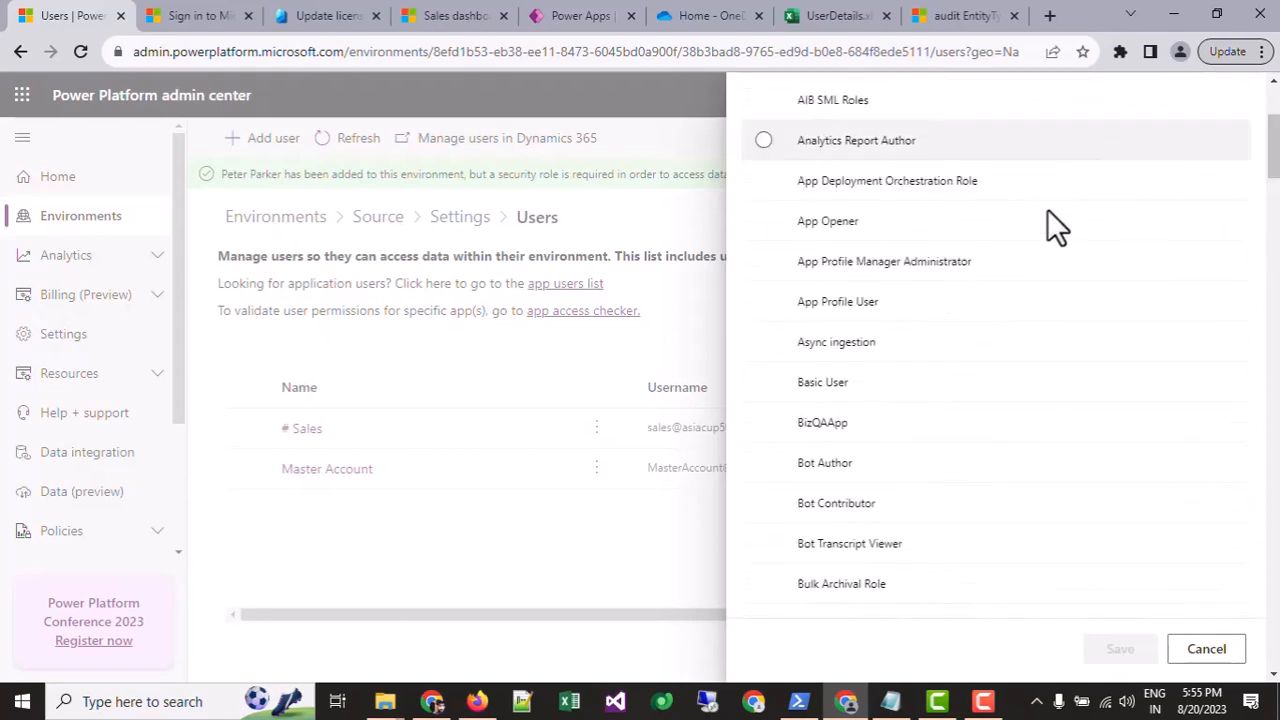
drag(1273, 160, 1275, 581)
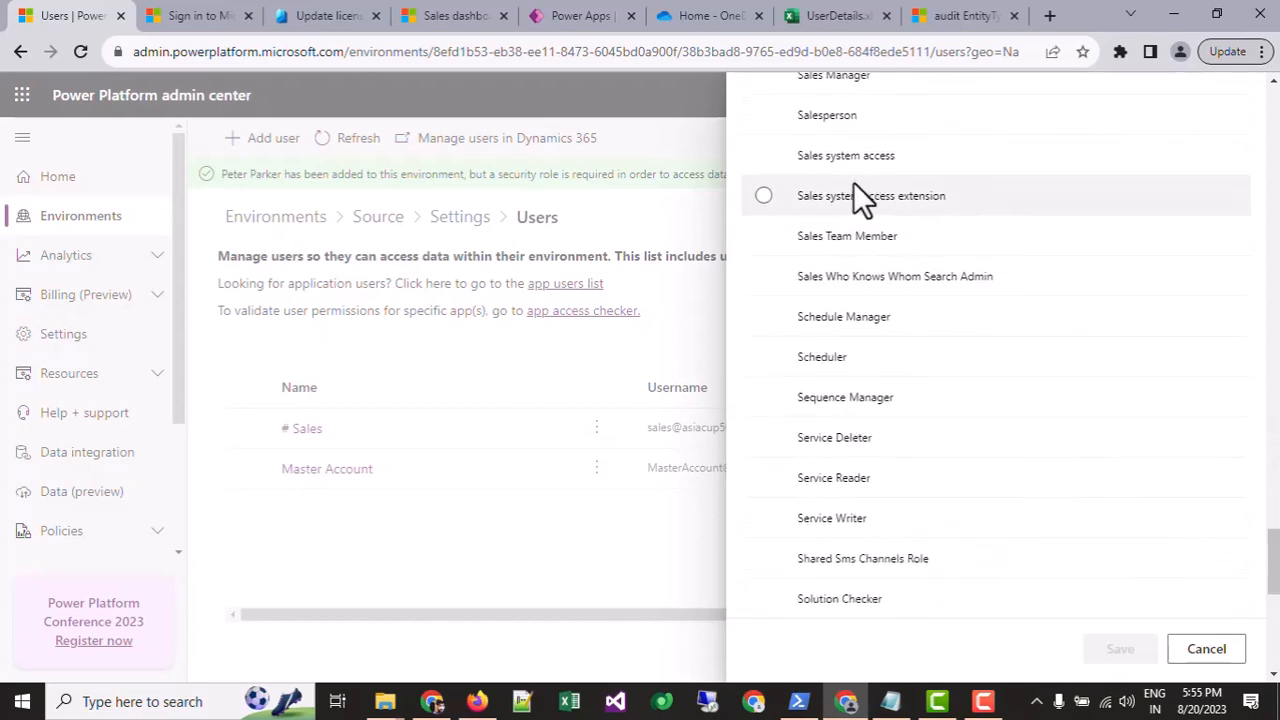
scroll(820, 180, up, 2)
Step: Try and clear Sales Manager and Sales roles, then leave only System Administrator checked
click(846, 272)
click(845, 338)
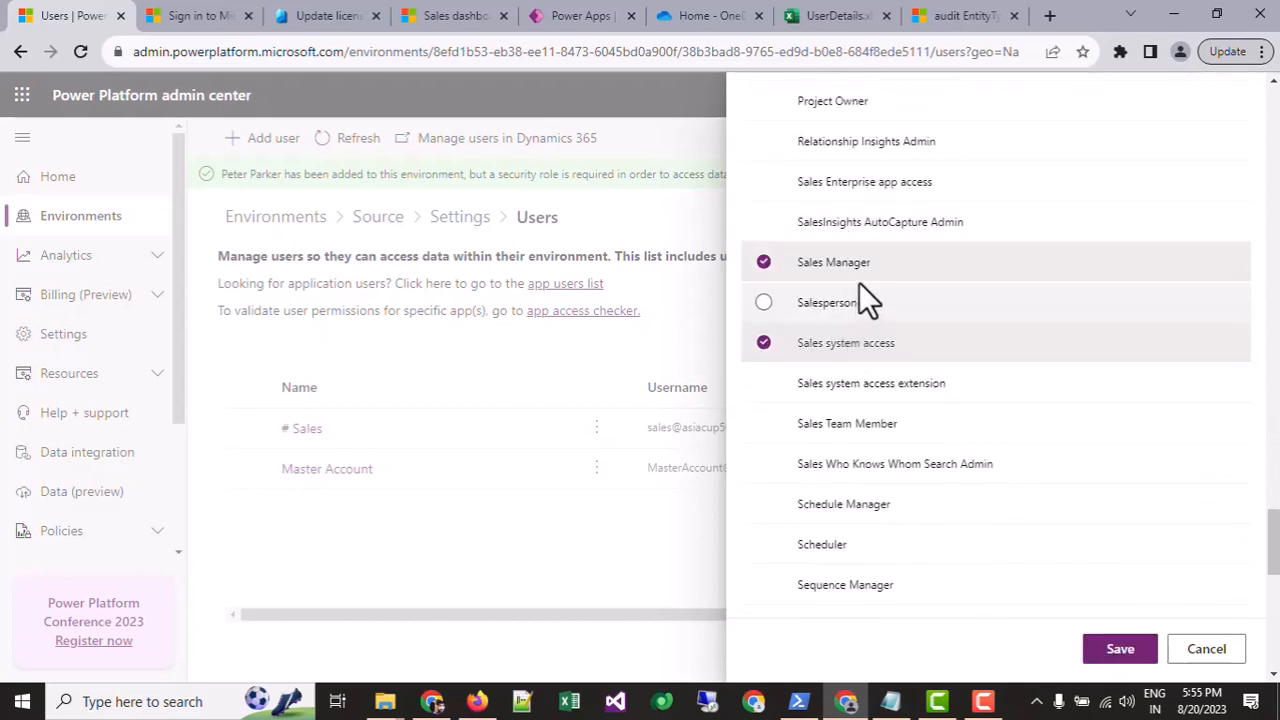
click(856, 270)
click(867, 344)
scroll(890, 347, down, 3)
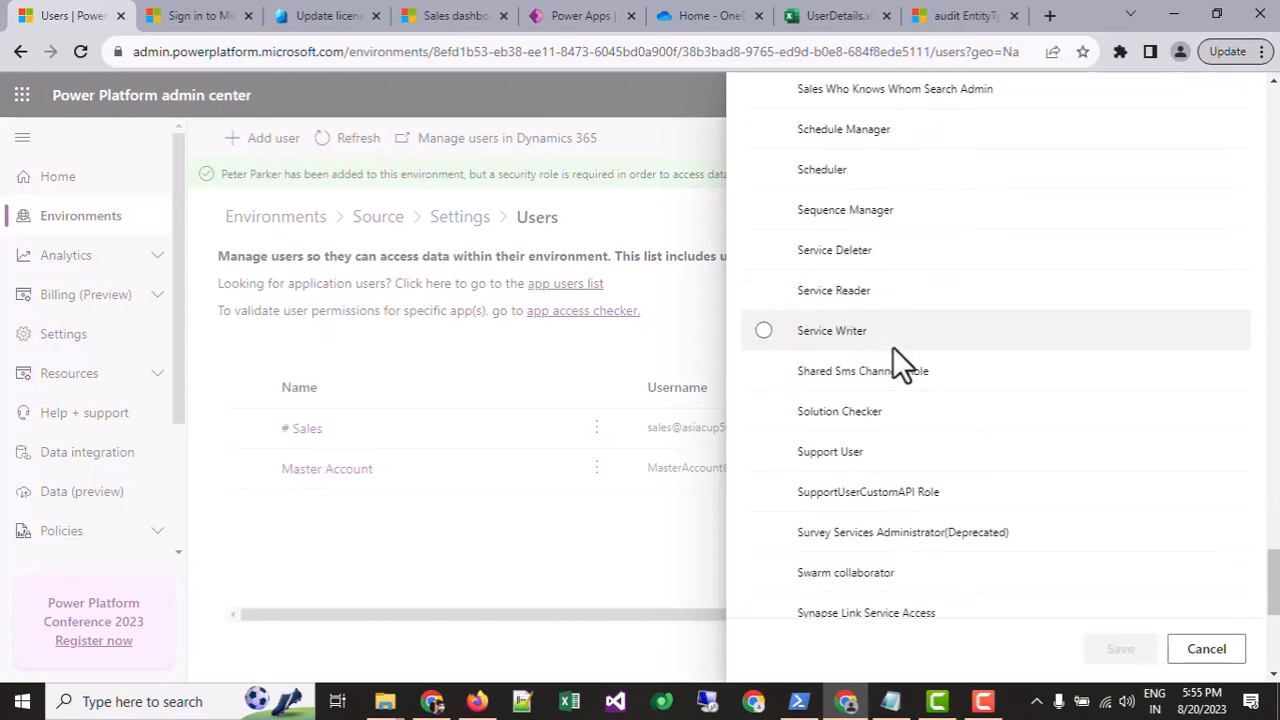
scroll(914, 431, down, 3)
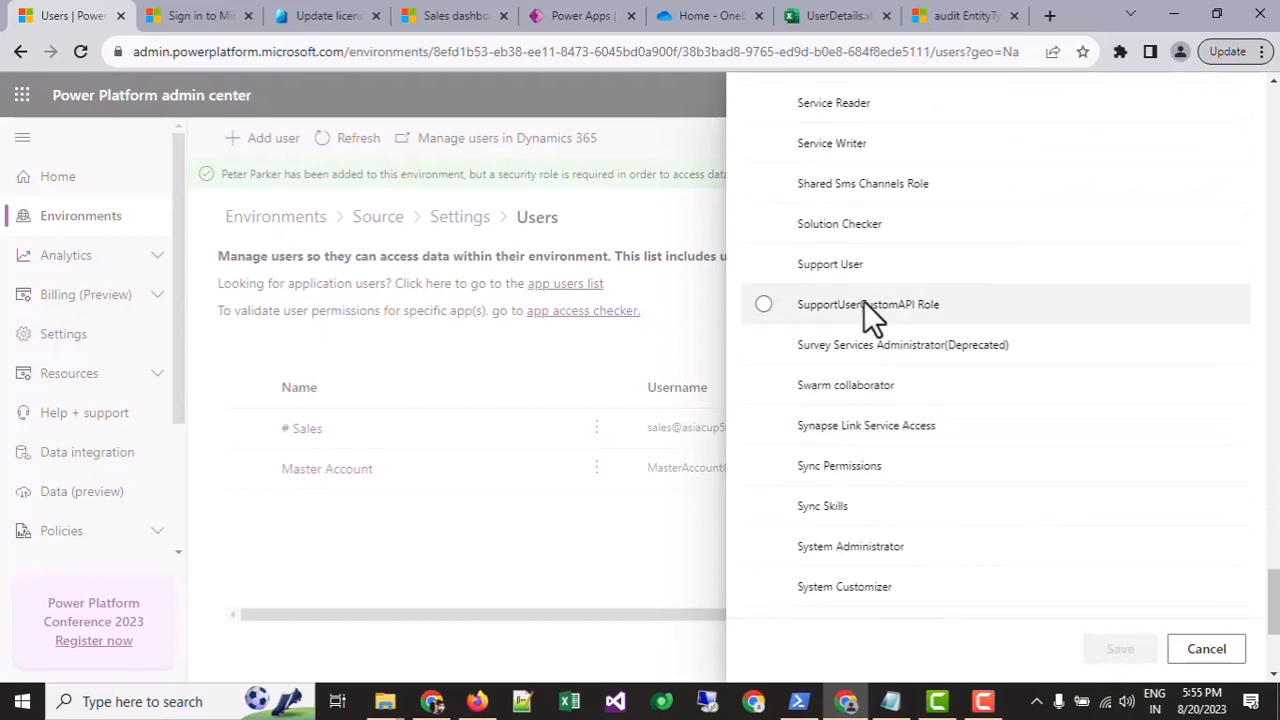
scroll(941, 452, down, 3)
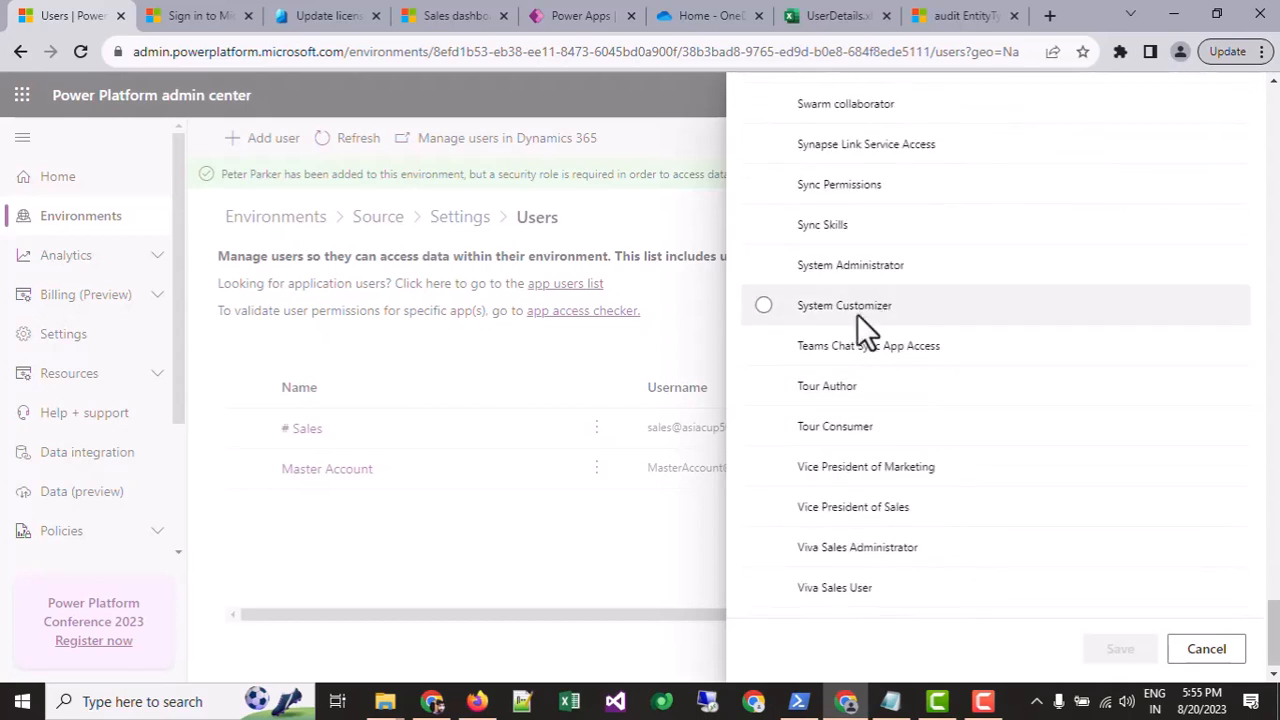
click(858, 313)
click(860, 279)
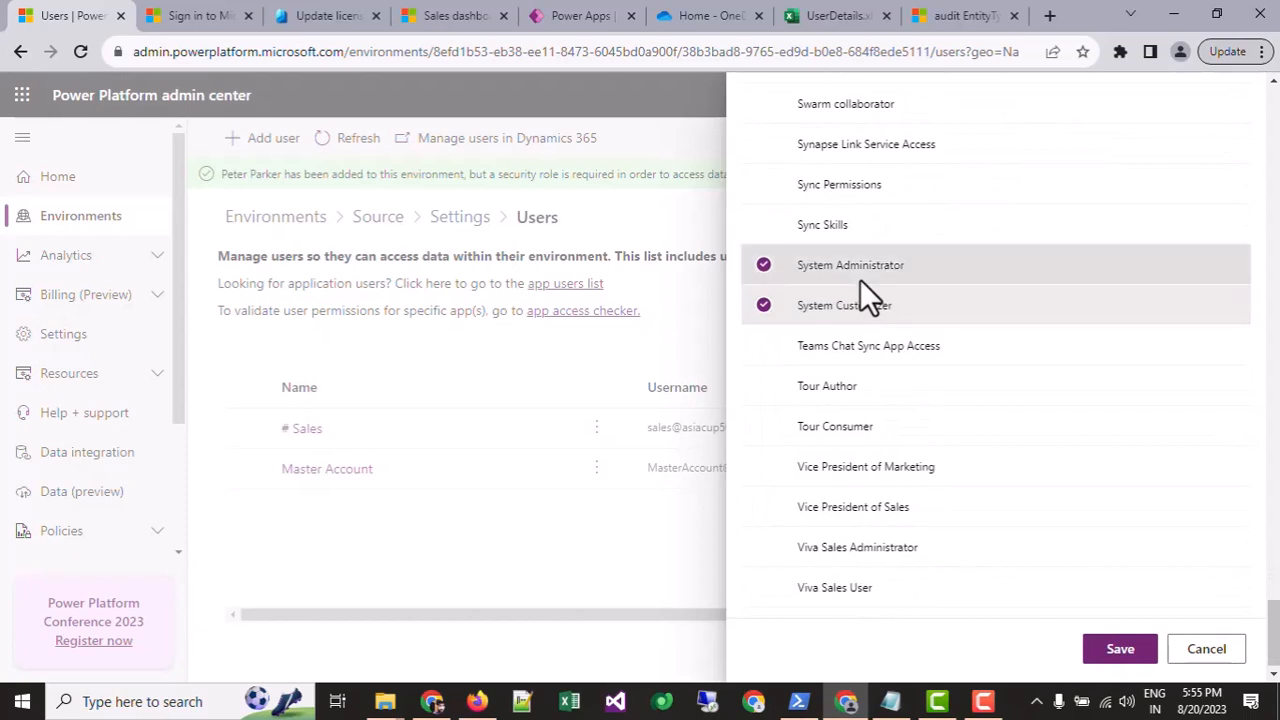
click(843, 316)
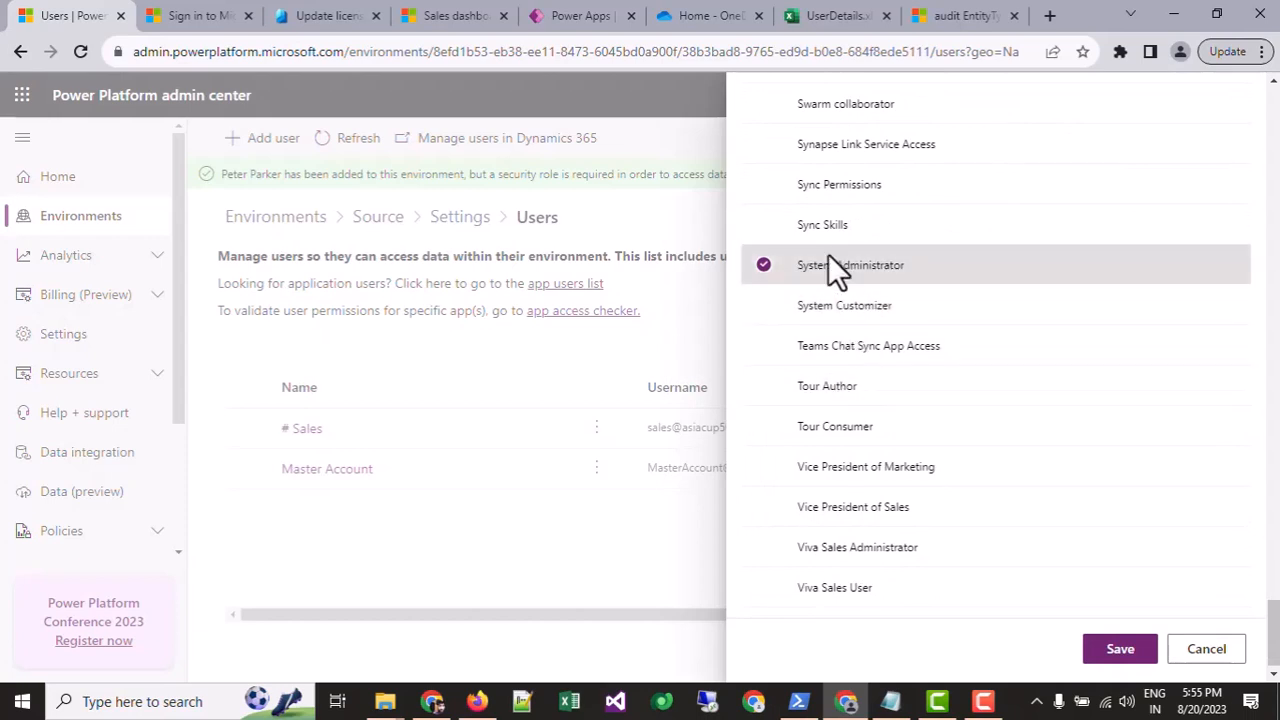
Step: Save the System Administrator role, refresh the user list, and open a Chrome Incognito window
click(1116, 650)
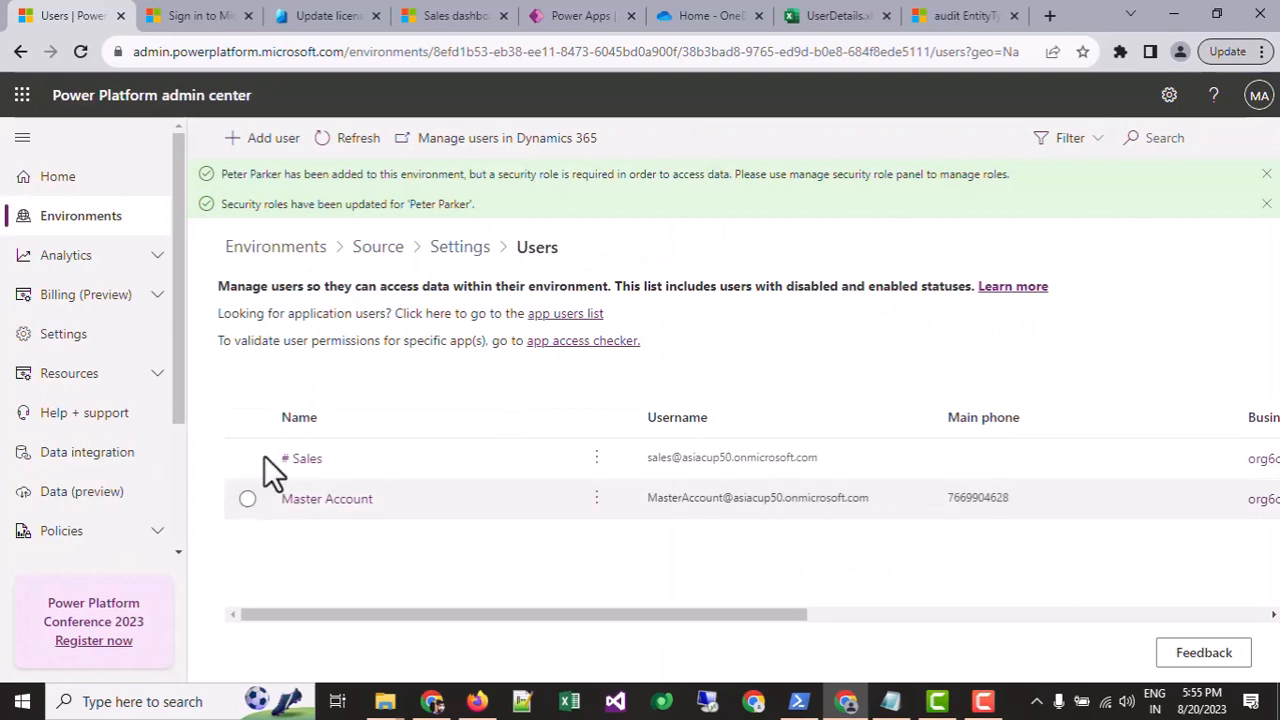
click(356, 140)
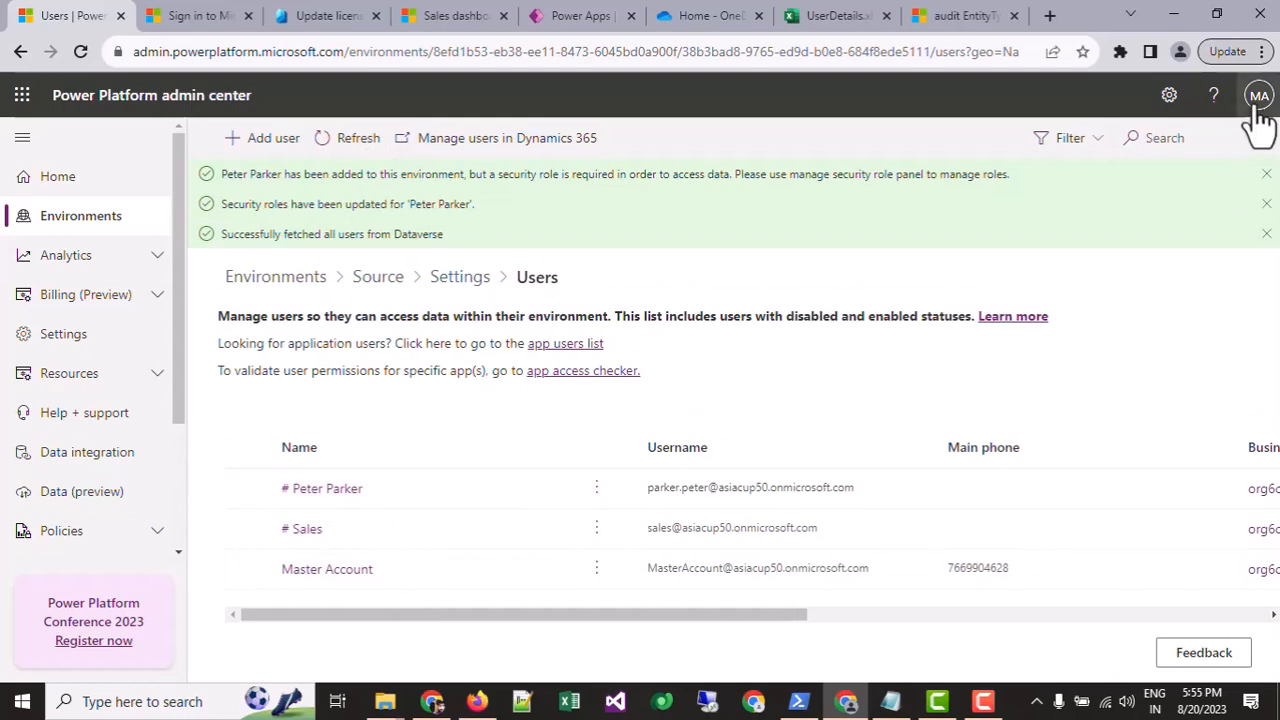
click(1263, 51)
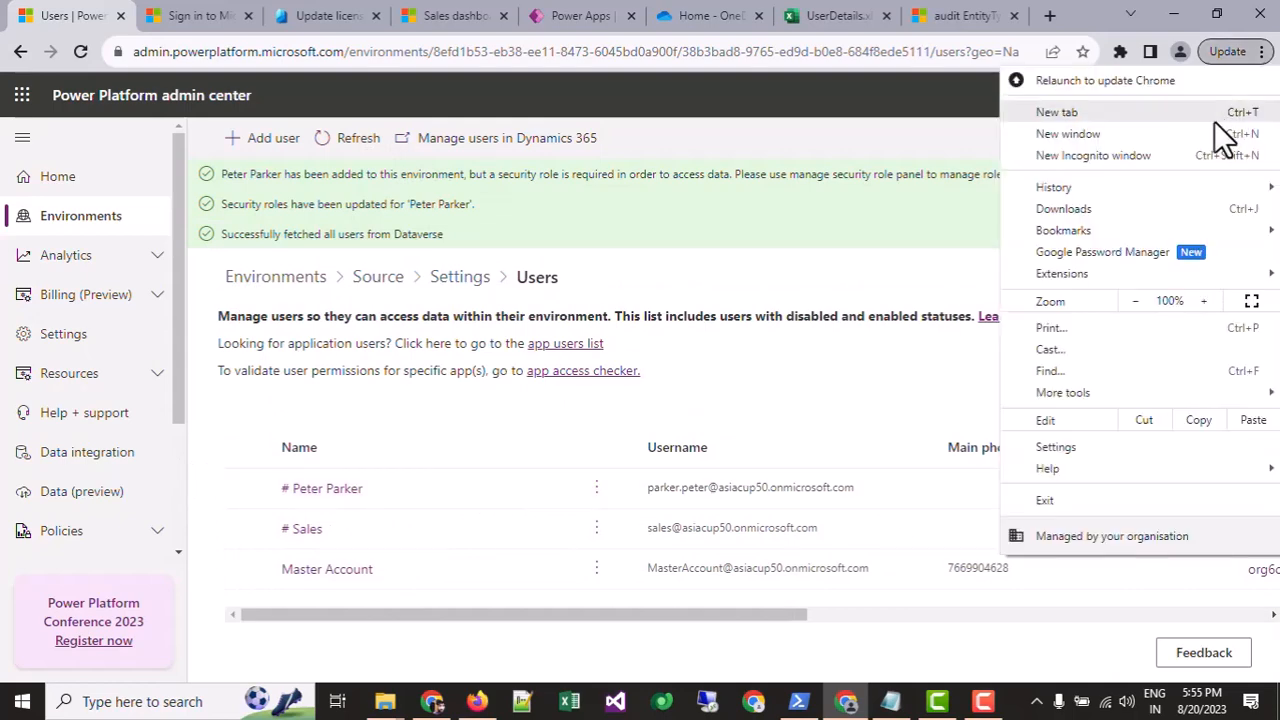
click(1086, 155)
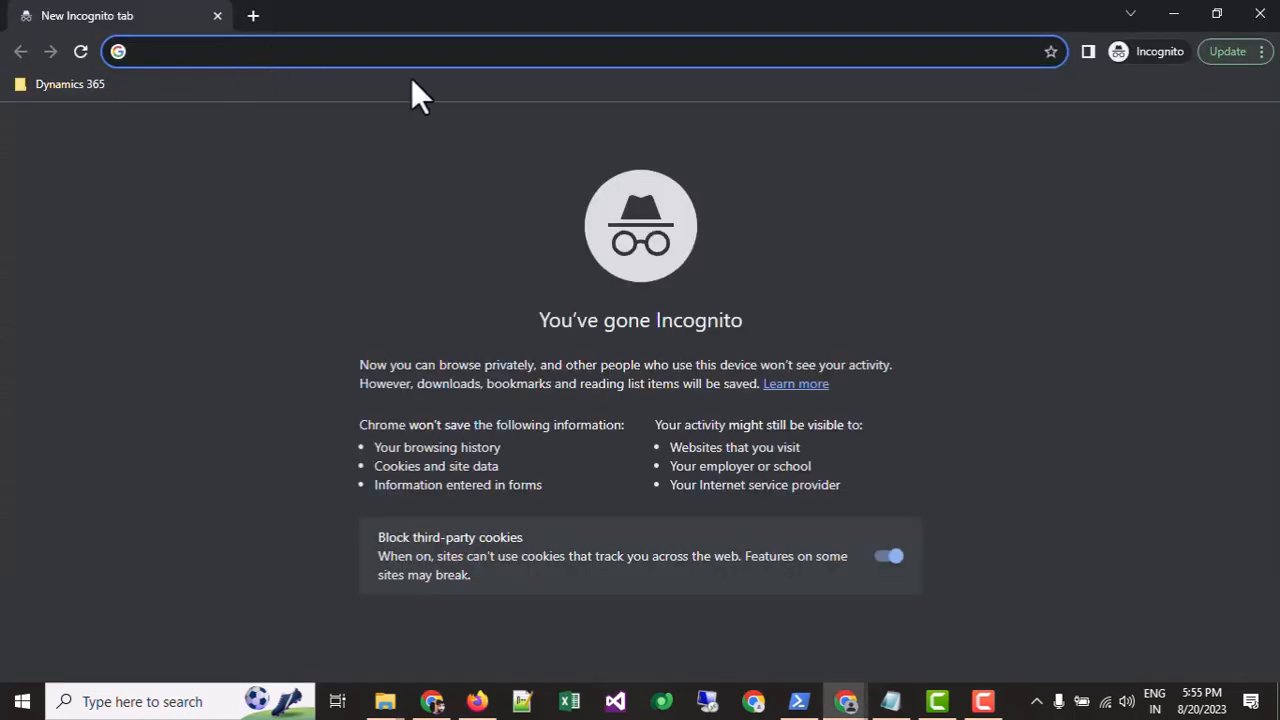
Step: Return to the Source environment page and open another private window with Ctrl+Shift+N
key(alt+Tab)
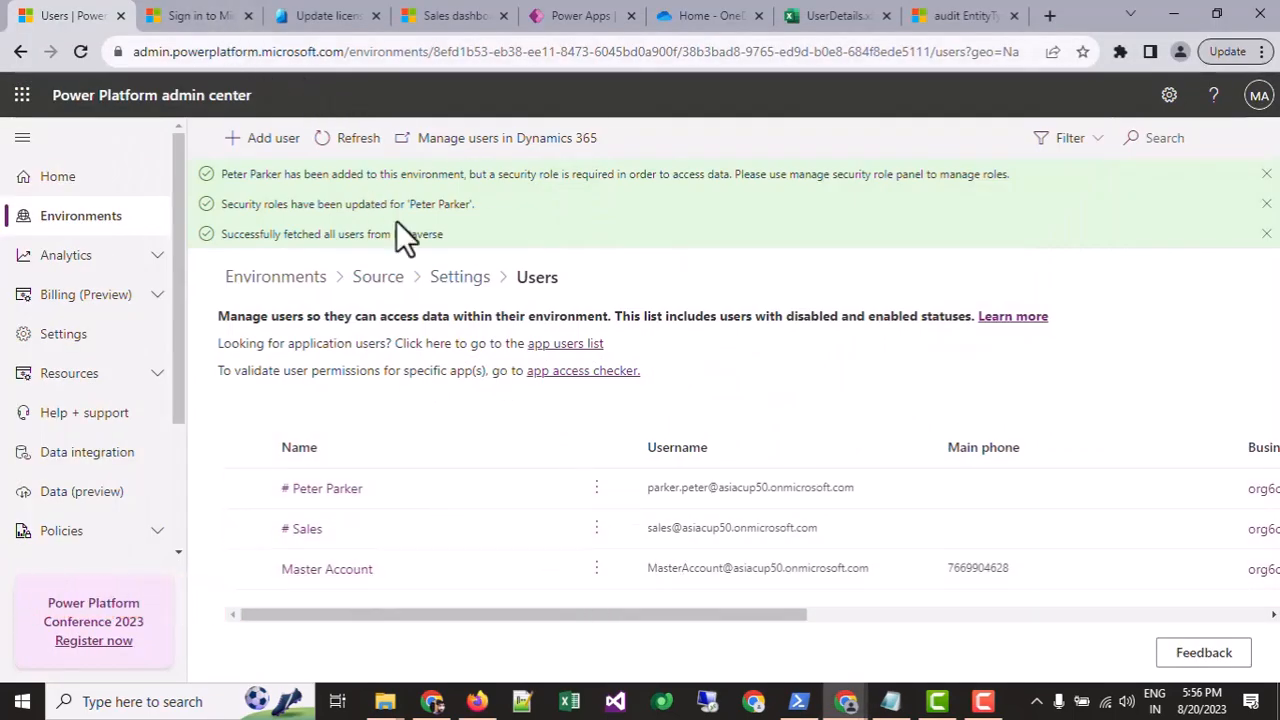
click(366, 281)
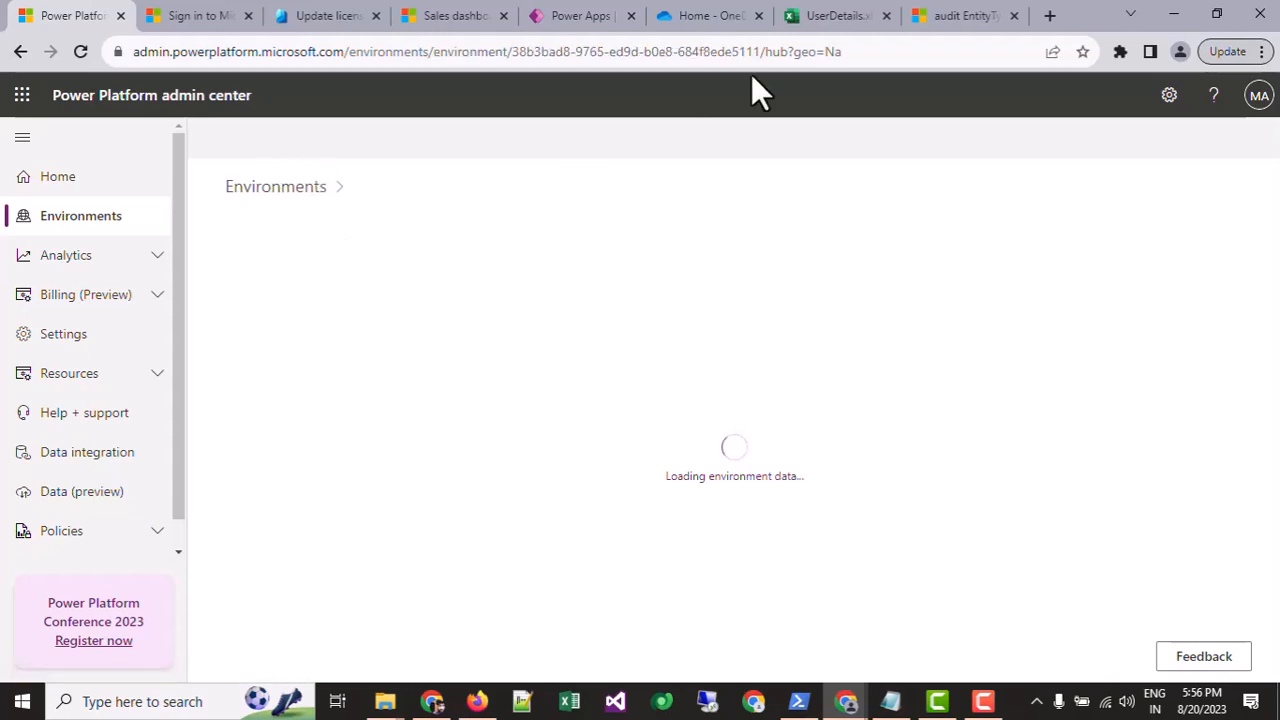
key(ctrl+shift+n)
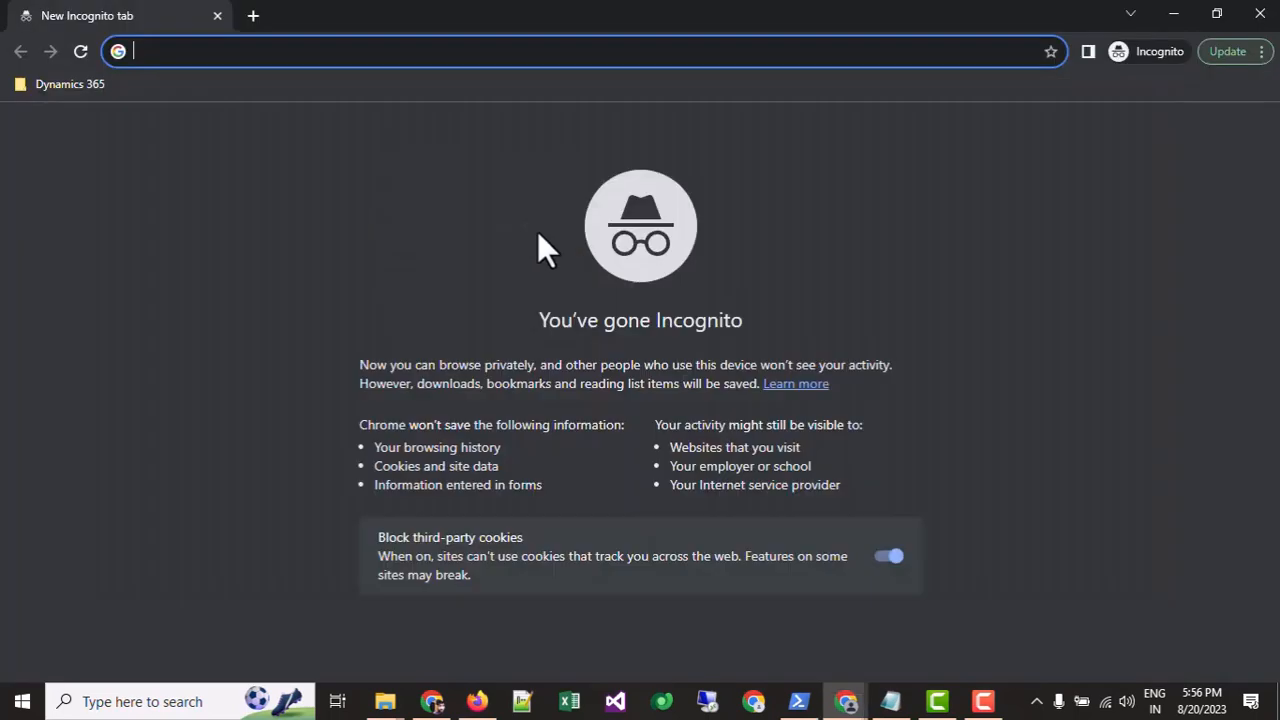
Step: Open the Dynamics 365 sign-in from the bookmarks and submit the new user's sign-in e-mail
click(97, 82)
click(99, 112)
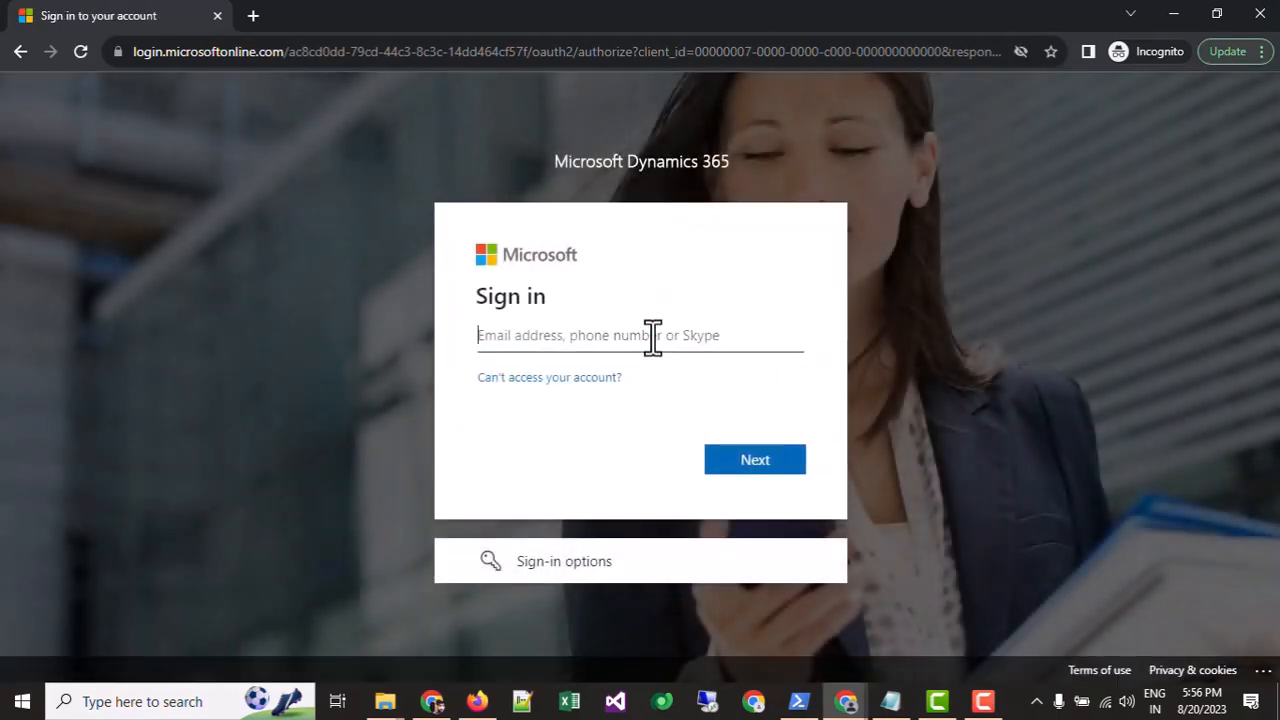
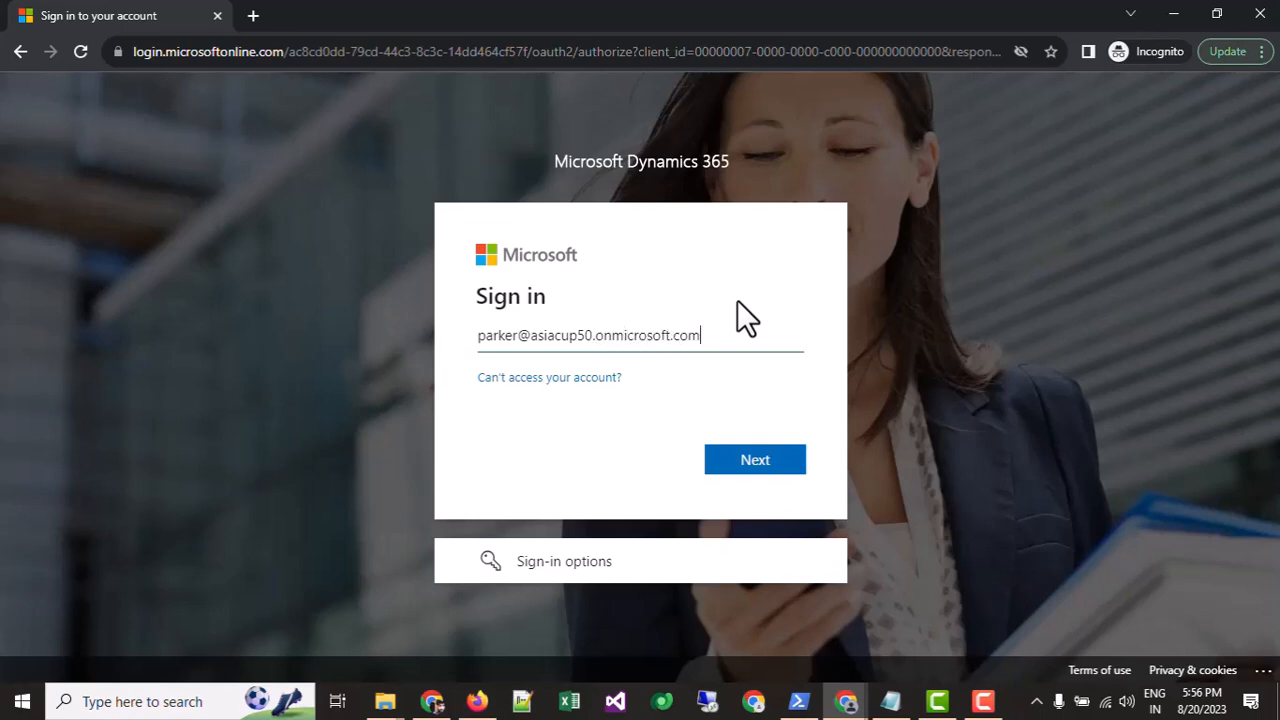
key(Return)
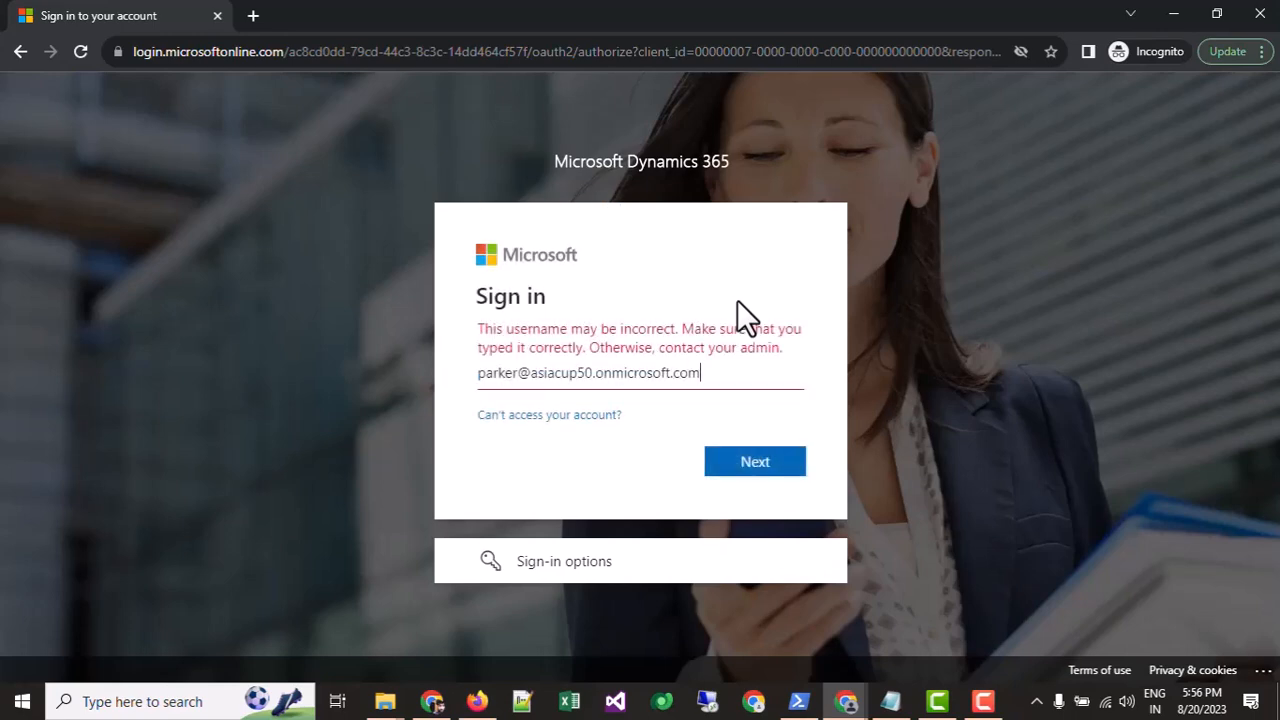
Step: Continue with the corrected username to the password step and paste the account password
key(Left)
key(Left)
key(Left)
key(Left)
key(Left)
key(Left)
key(Left)
key(Left)
key(Left)
key(Left)
key(Left)
key(Left)
key(Left)
key(Left)
key(Left)
key(Left)
key(Left)
key(Left)
key(Left)
key(Left)
key(Left)
key(Left)
key(Left)
key(Right)
key(Right)
key(Right)
key(Right)
key(Right)
key(Right)
key(Right)
key(Right)
key(Right)
key(Right)
key(Right)
key(Right)
key(Right)
key(Right)
key(Right)
key(Right)
key(Right)
key(Right)
click(994, 706)
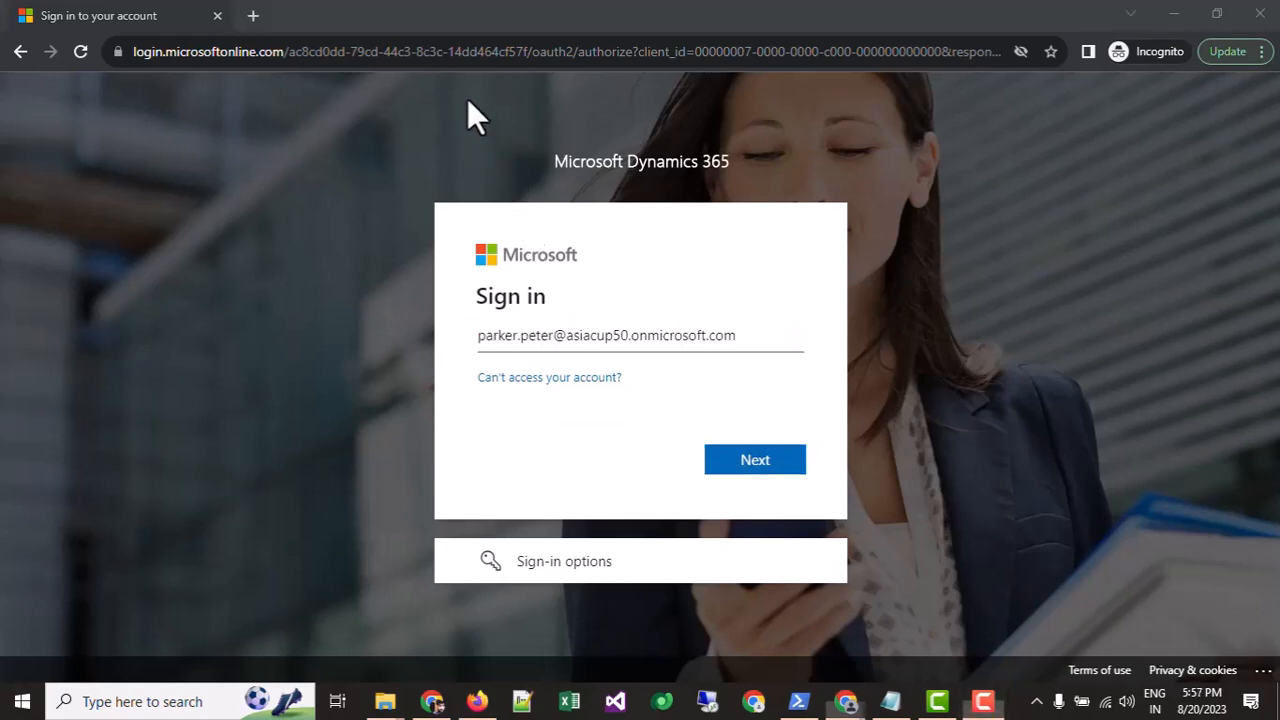
click(974, 178)
click(760, 352)
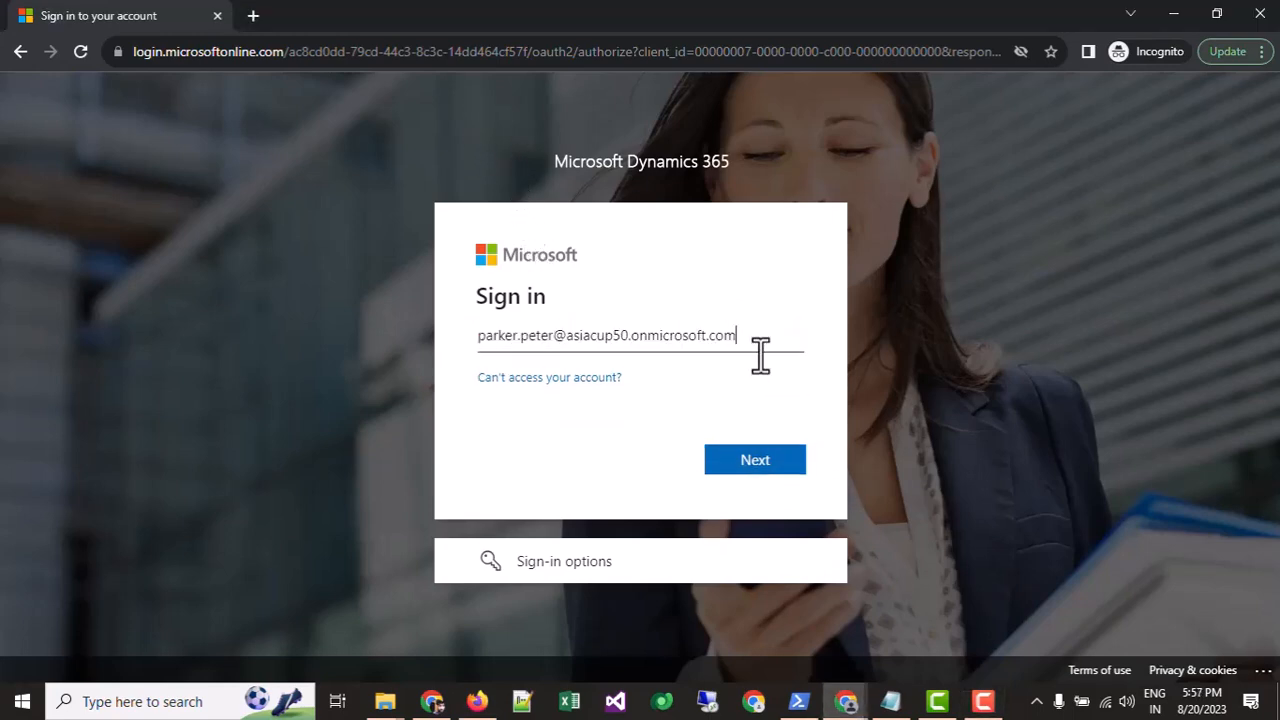
click(756, 464)
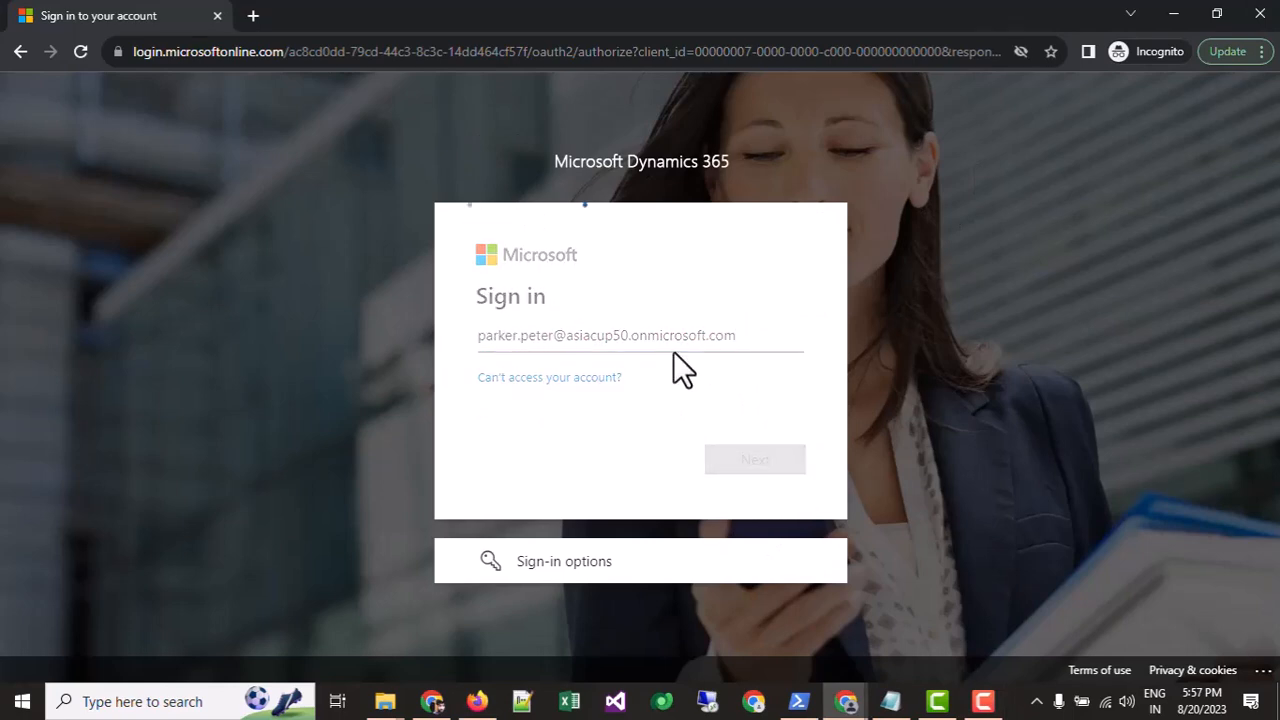
key(ctrl+v)
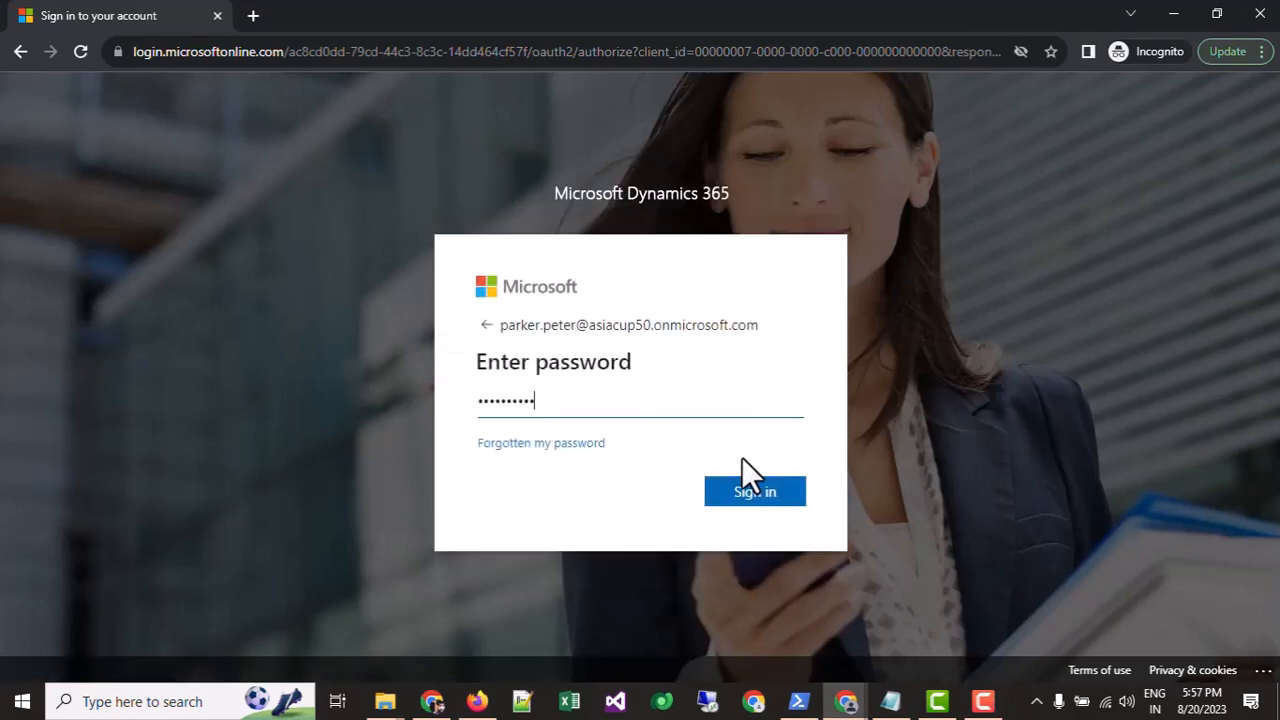
Step: Sign in with the pasted password and replace the first-time password with a new one
click(762, 493)
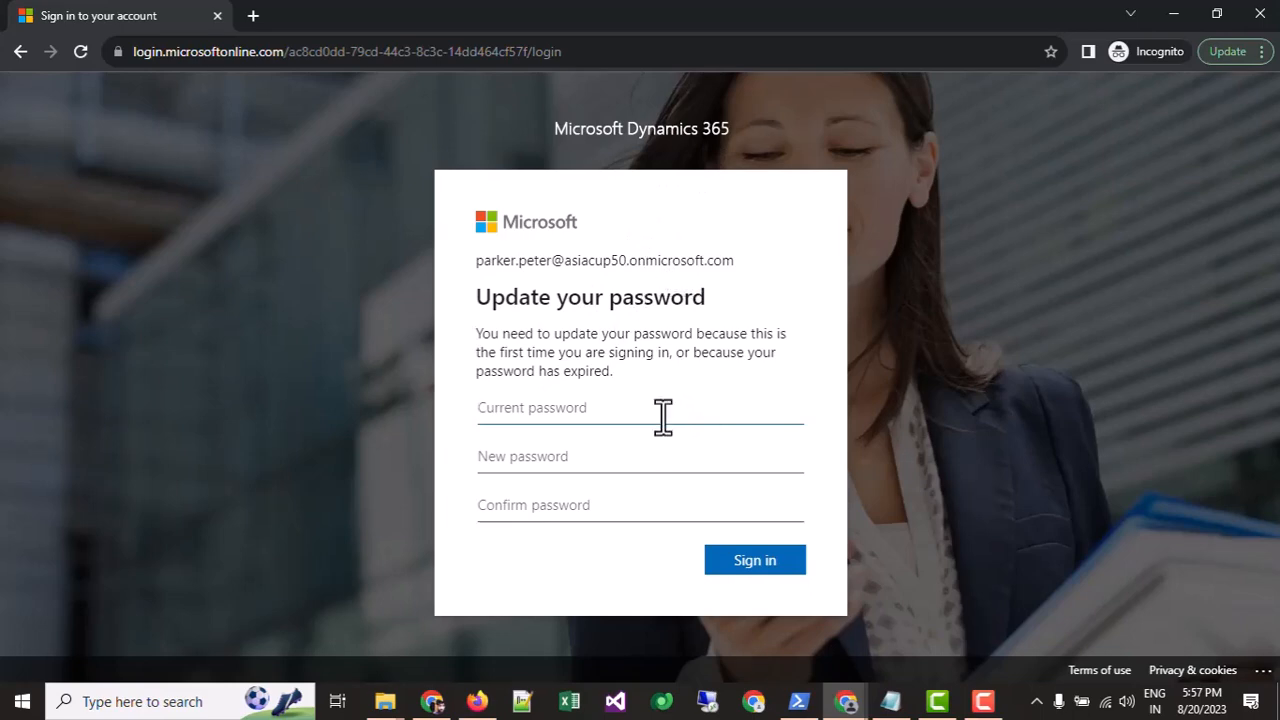
key(ctrl+v)
click(578, 455)
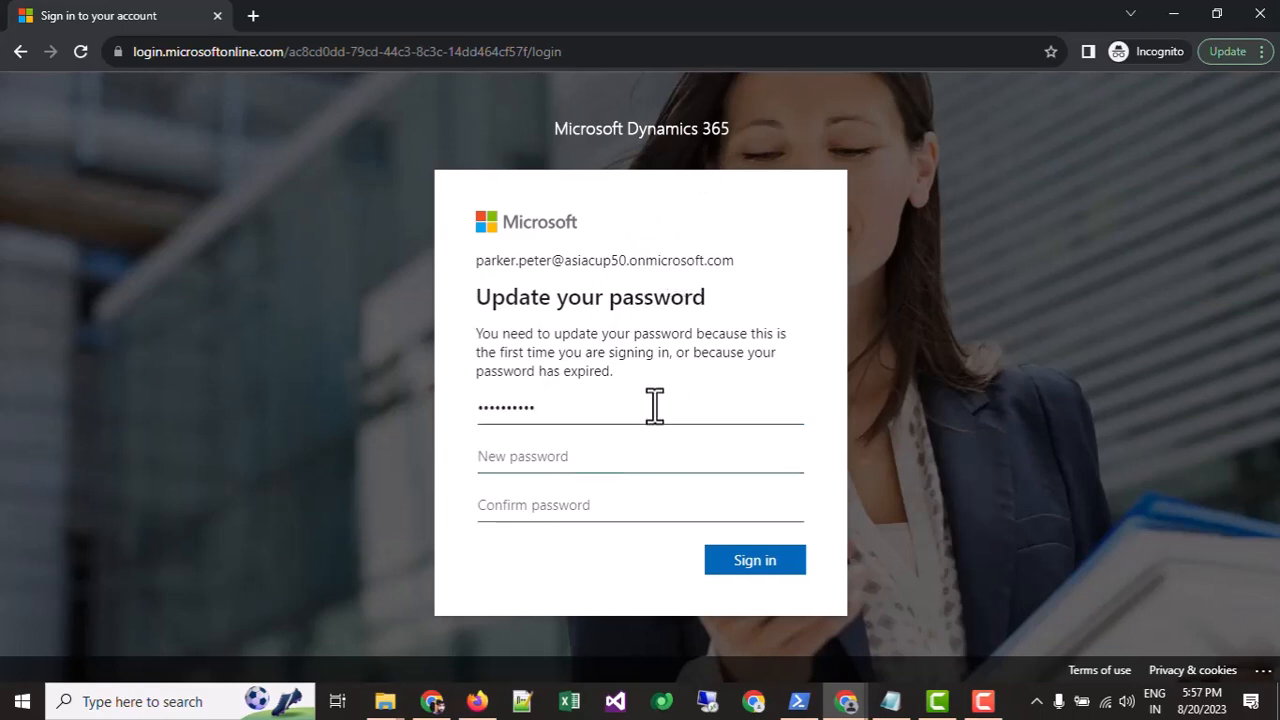
text(•••••••••)
key(Tab)
text(••••••••)
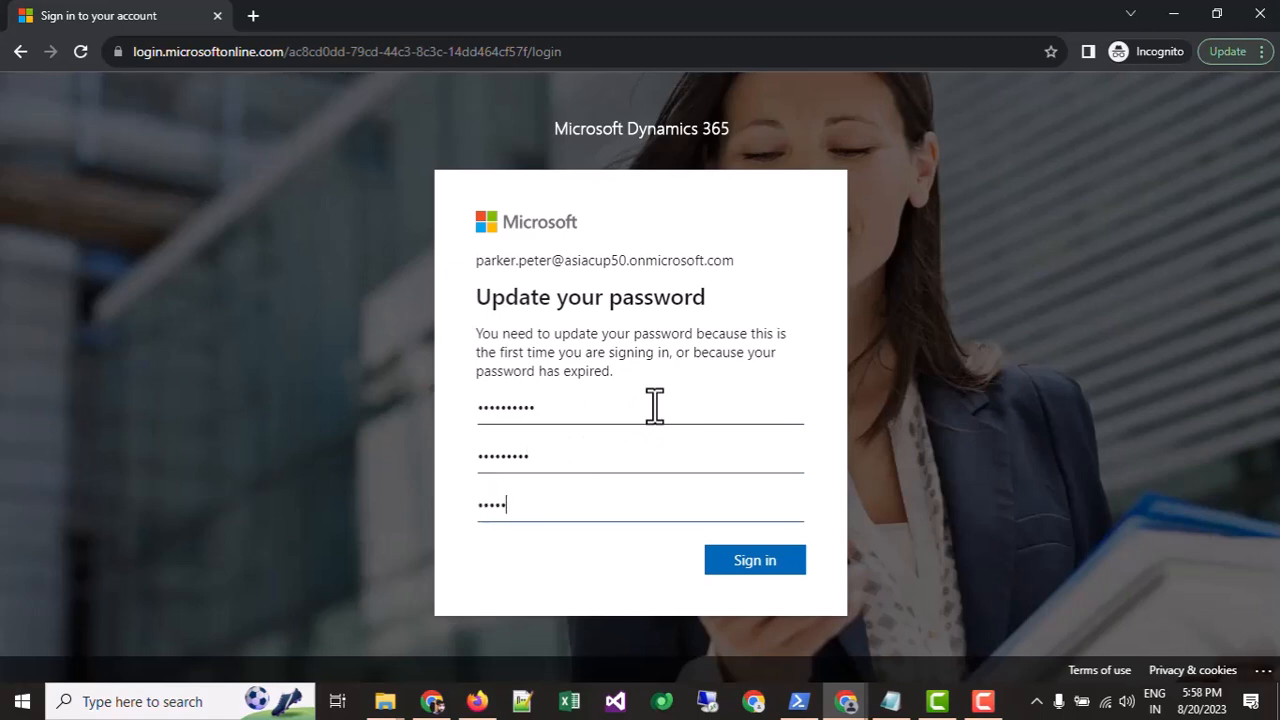
text(•)
click(751, 566)
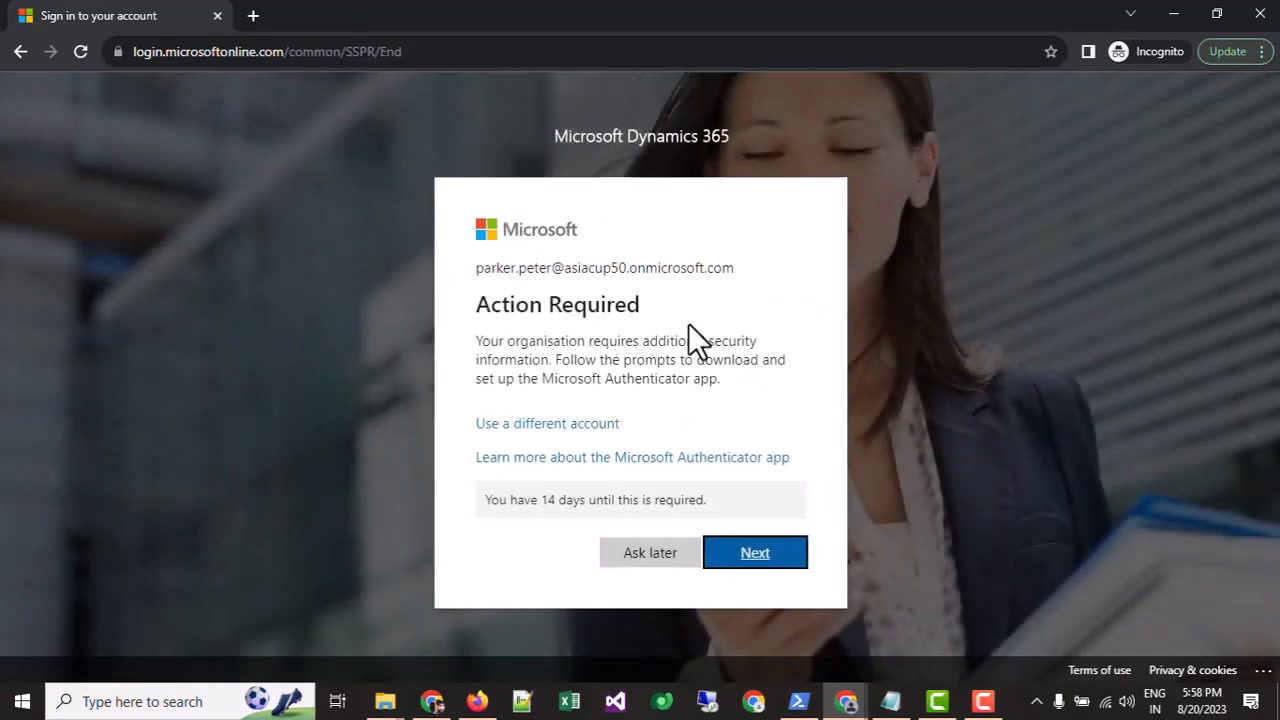
Step: Postpone Authenticator setup and stay signed in without being asked again
click(622, 558)
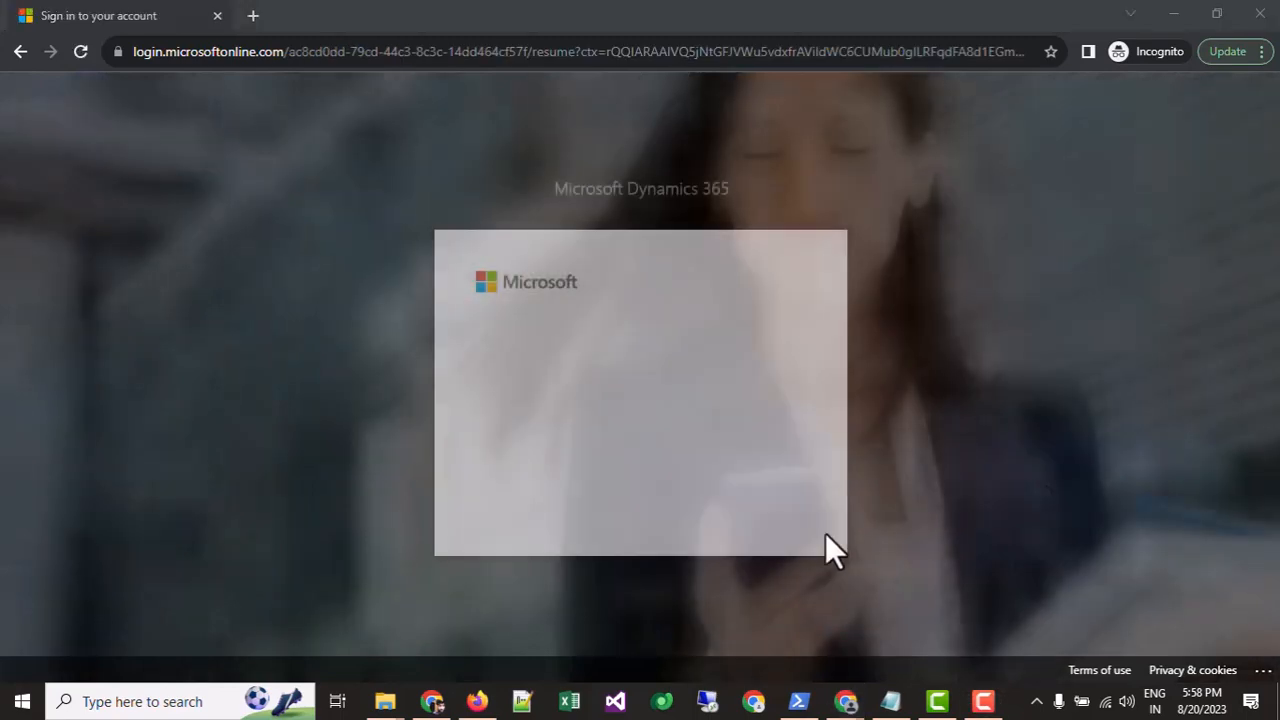
click(575, 455)
click(768, 512)
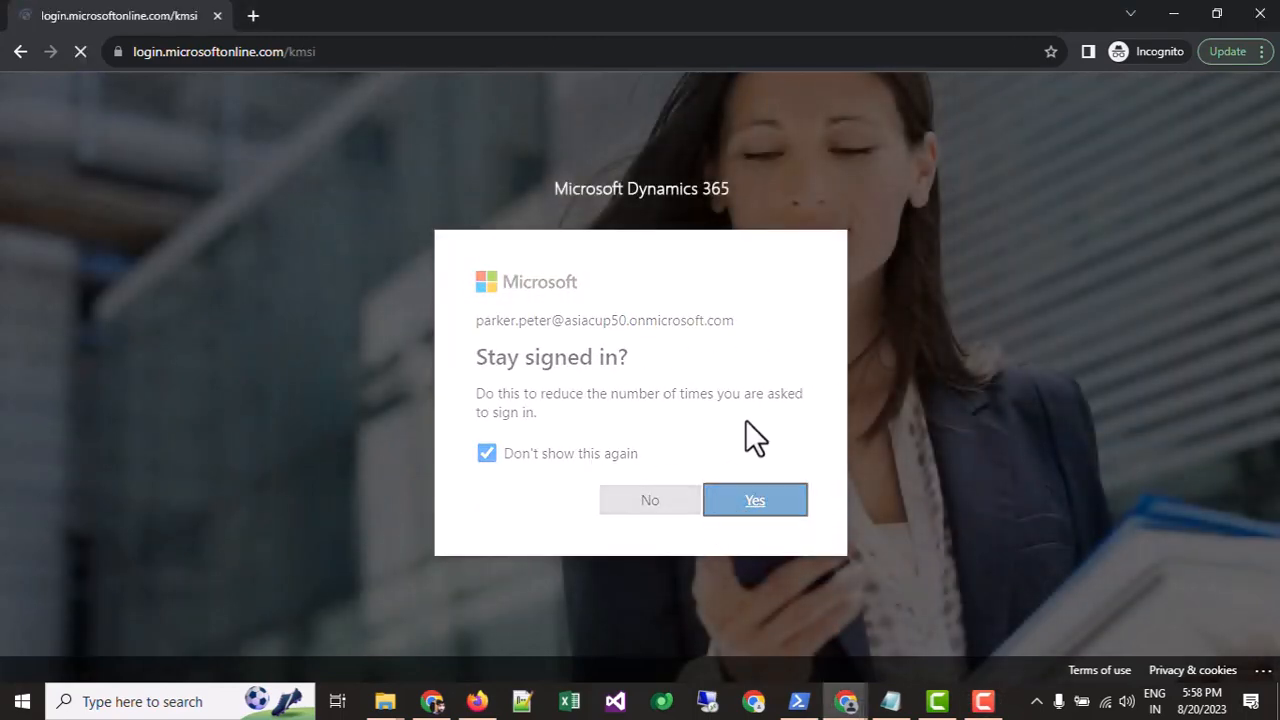